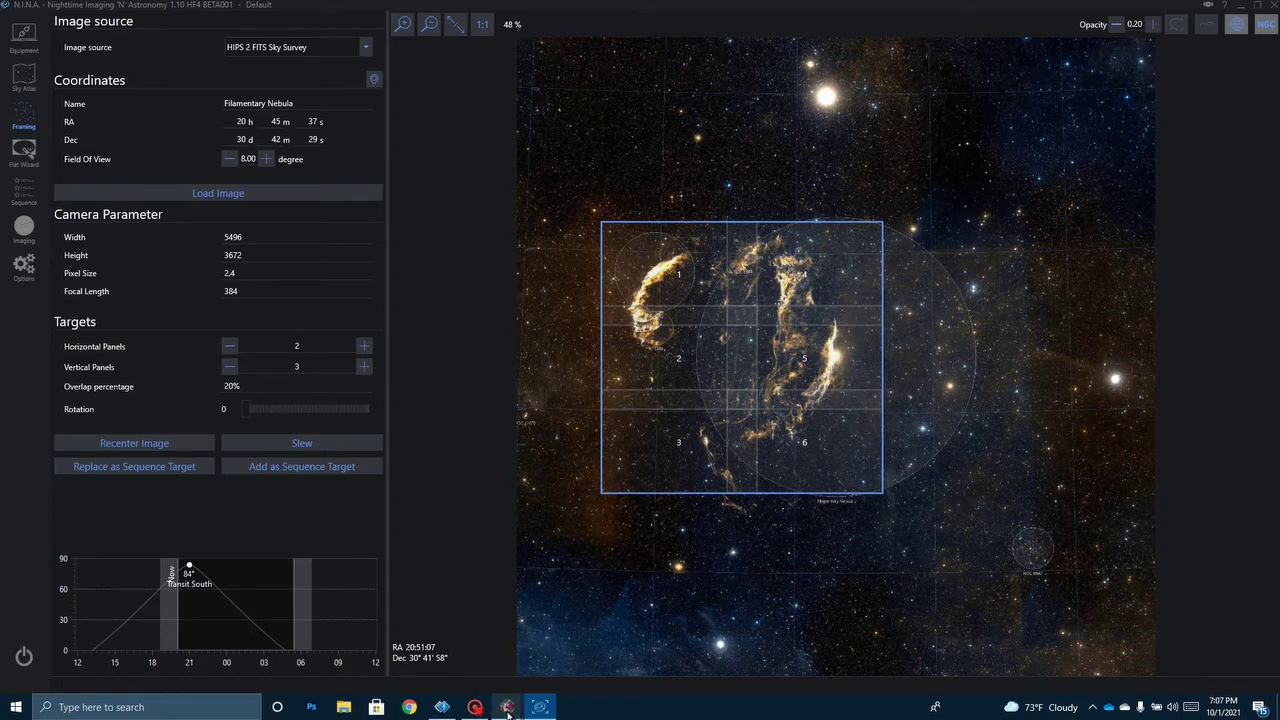
Switch to Astro Pixel Processor and preview the Veil Nebula mosaic light frames for panels 1 through 5 and 6-2 in turn.
mouse_move(508, 712)
click(434, 630)
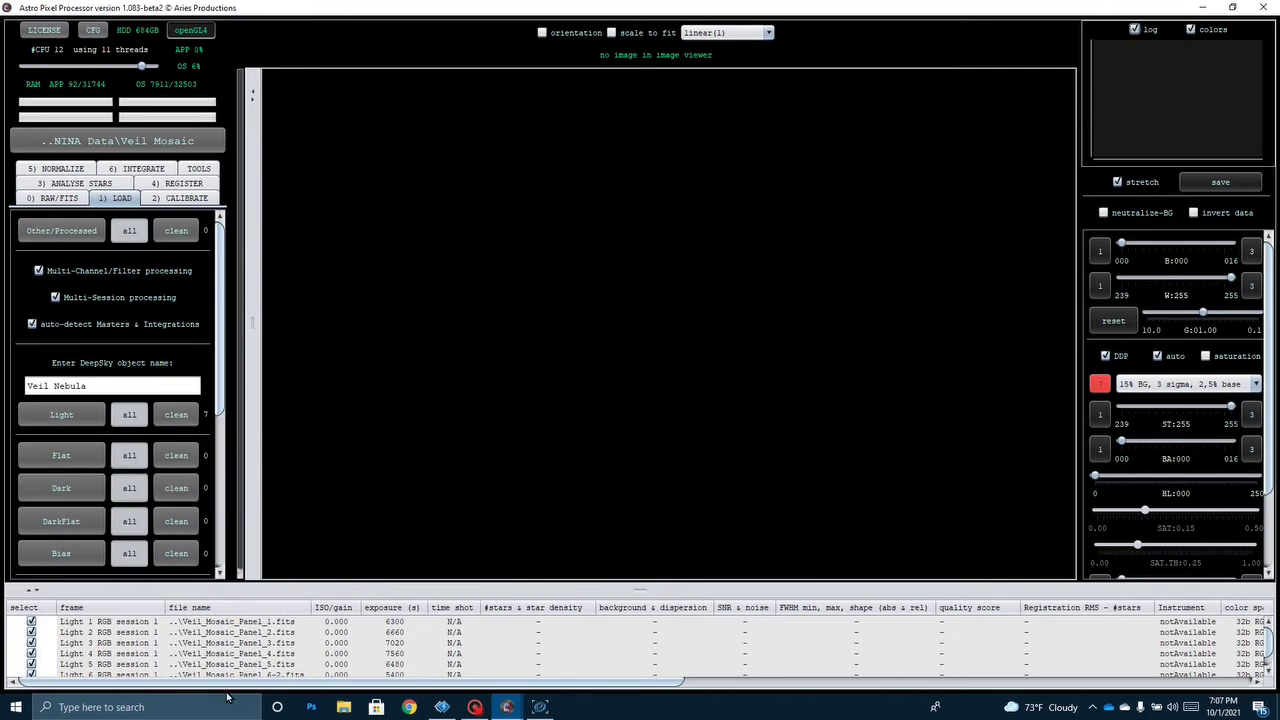
double_click(236, 623)
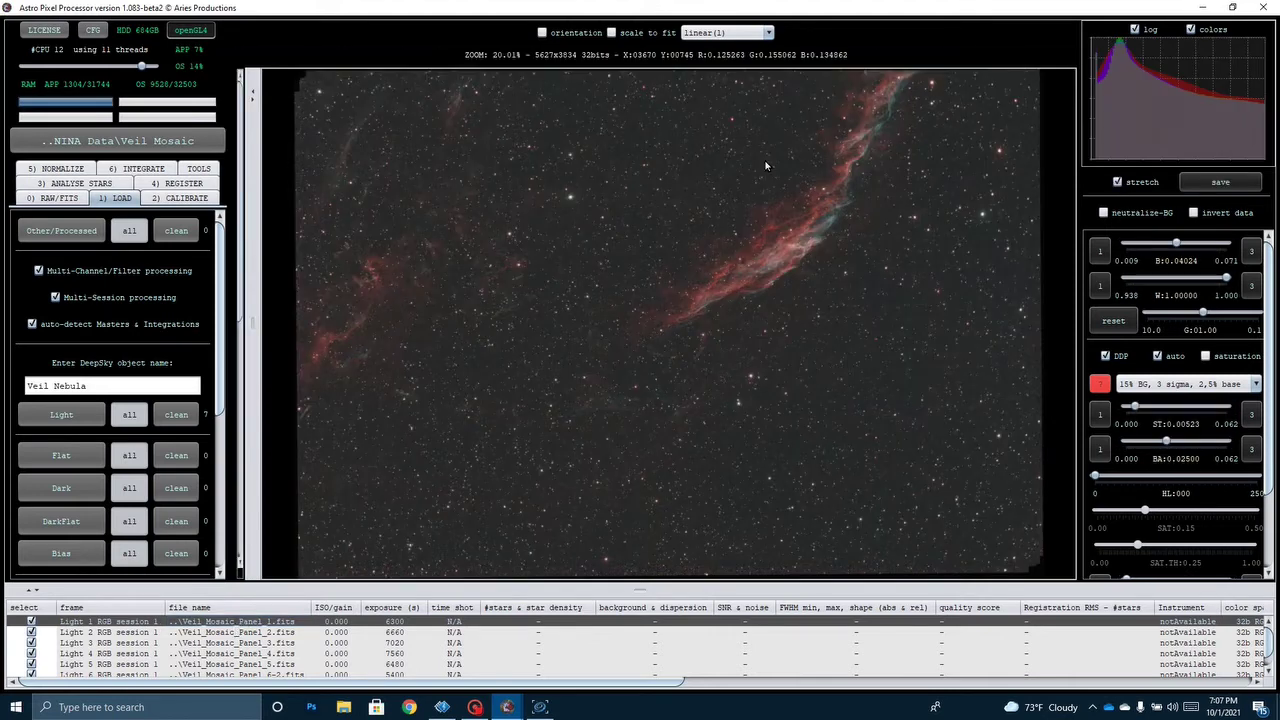
click(275, 635)
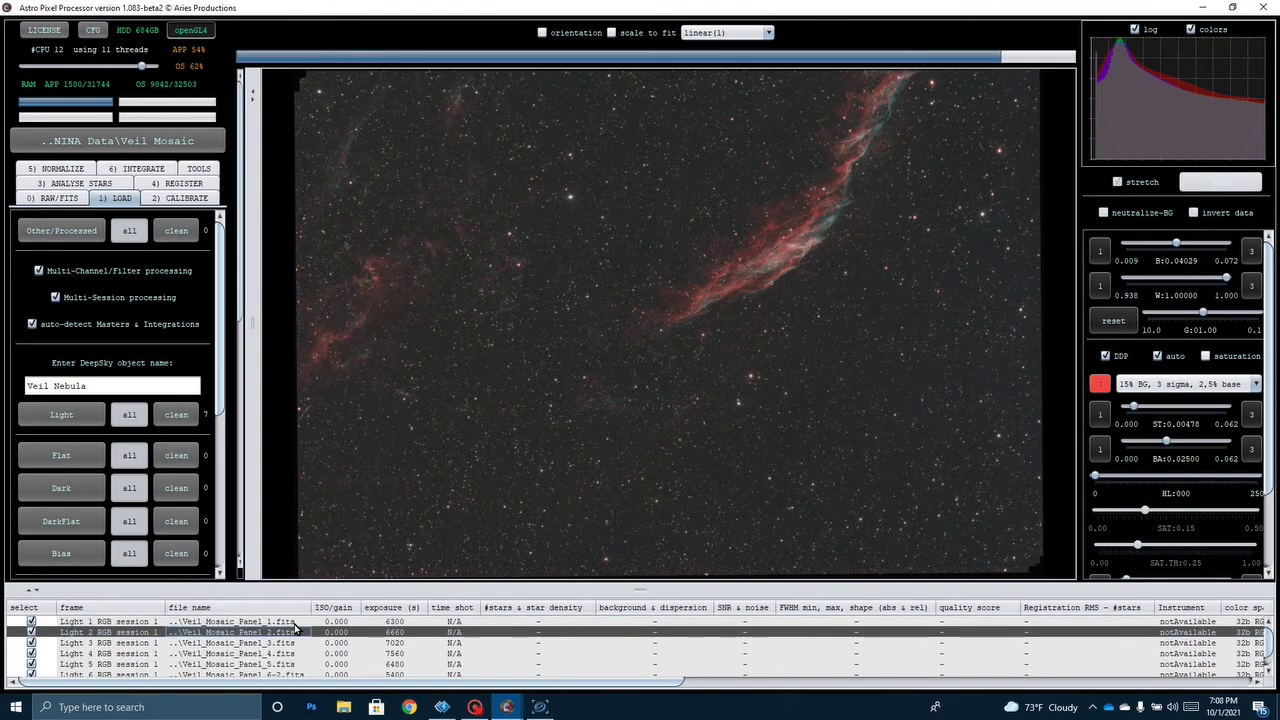
click(281, 643)
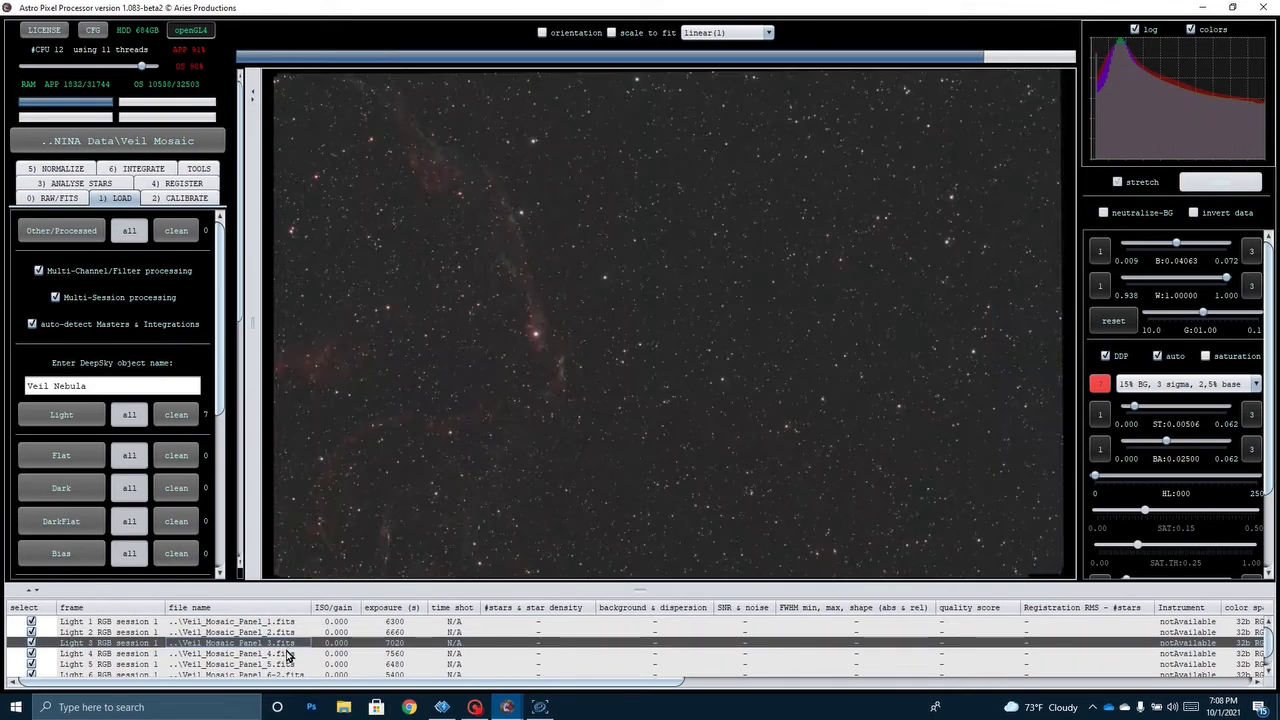
click(208, 655)
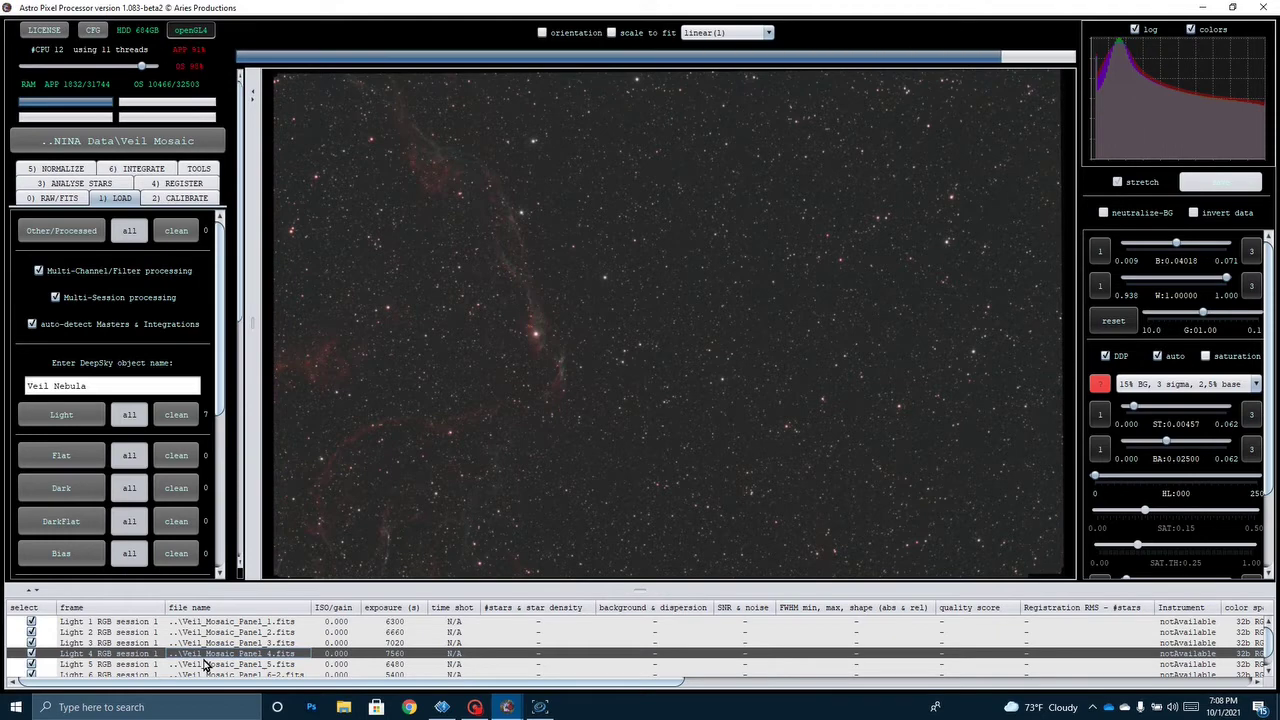
click(210, 665)
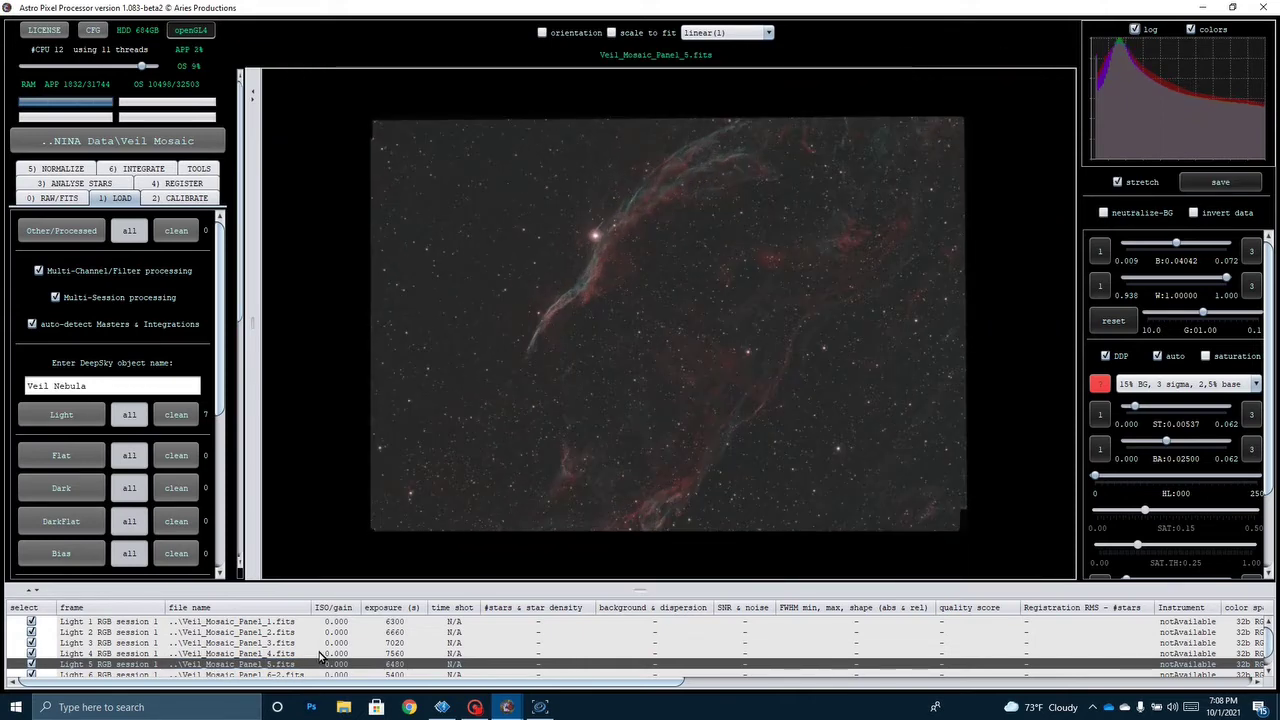
click(285, 676)
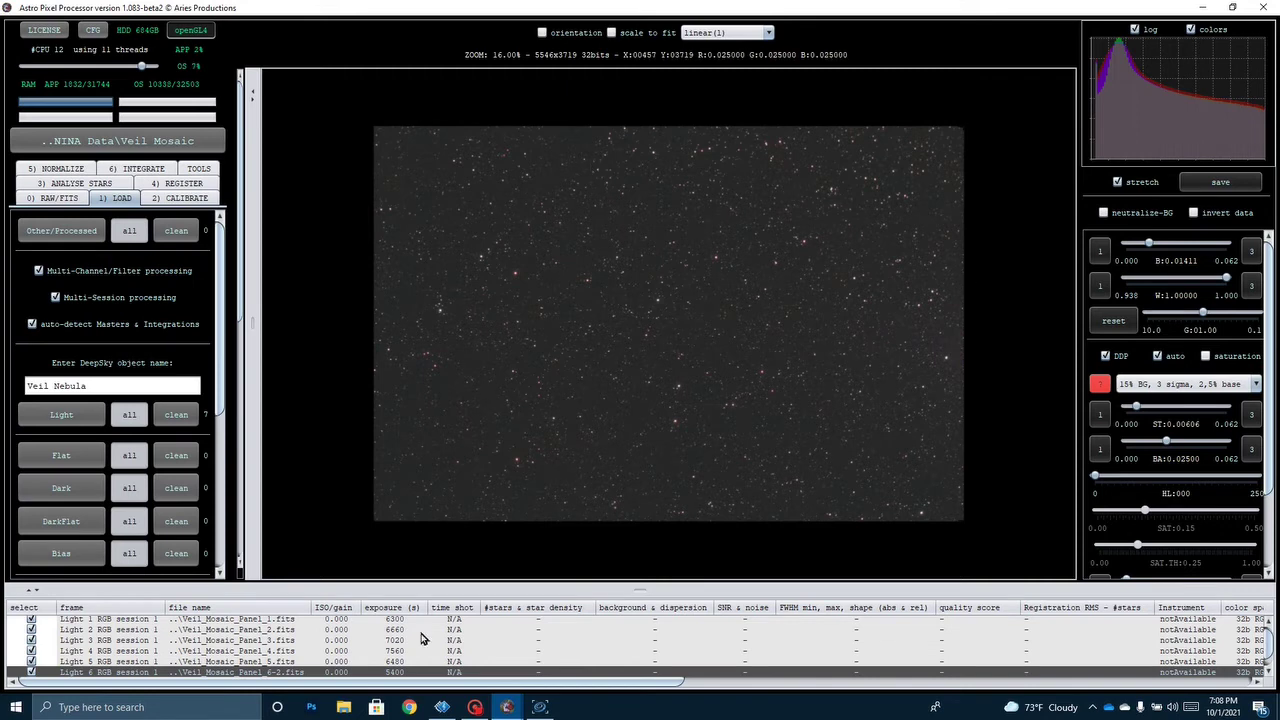
Check the mosaic panel layout in N.I.N.A. and preview Veil_Mosaic_Panel_7.fits back in Astro Pixel Processor.
key(alt+Tab)
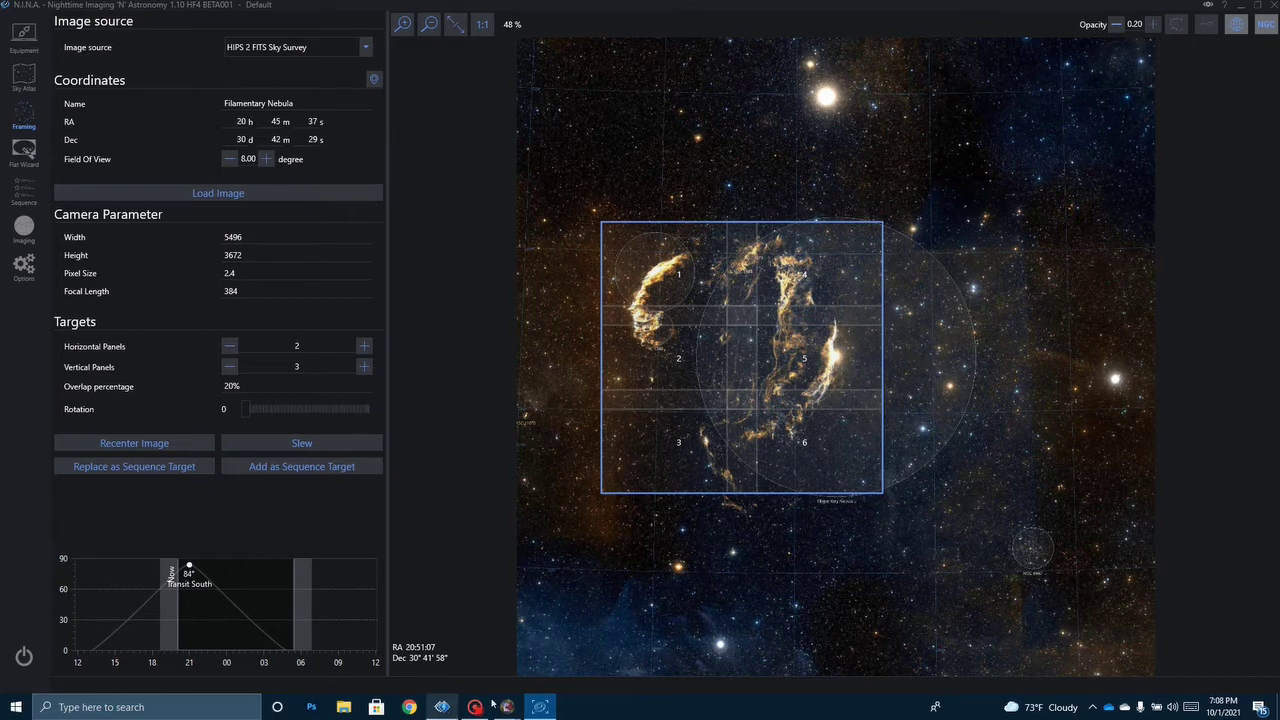
mouse_move(512, 709)
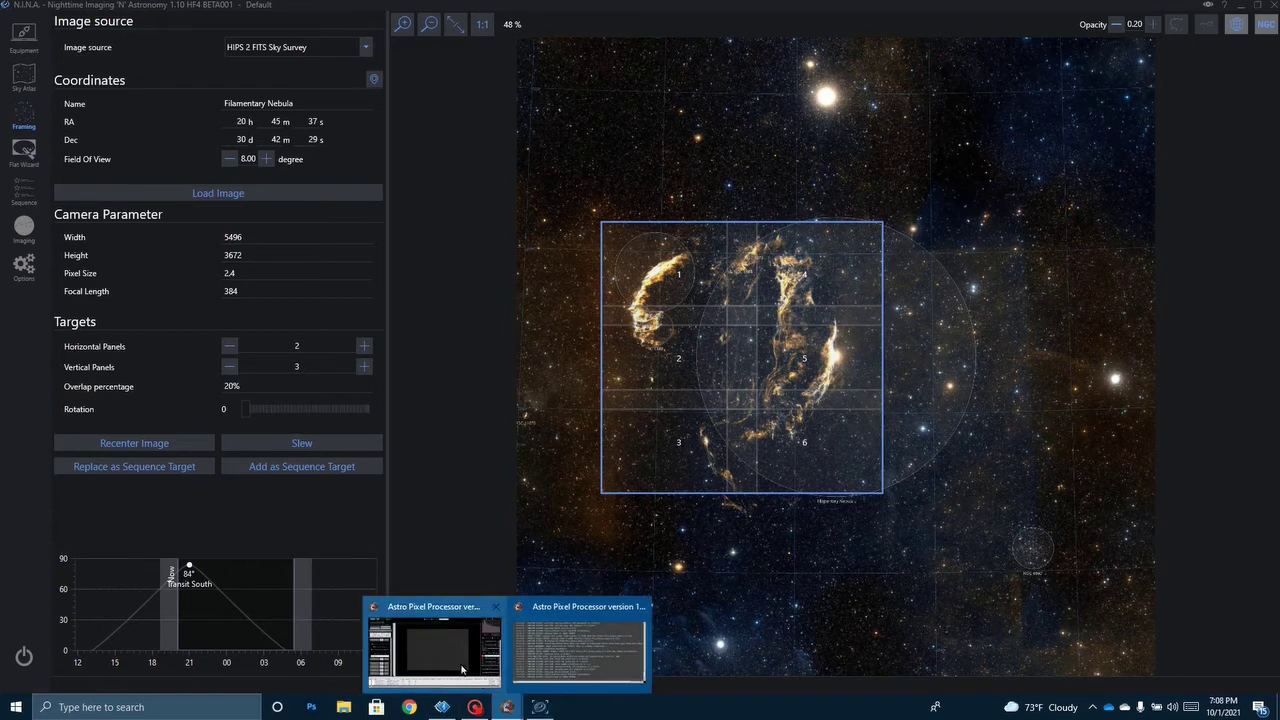
click(435, 648)
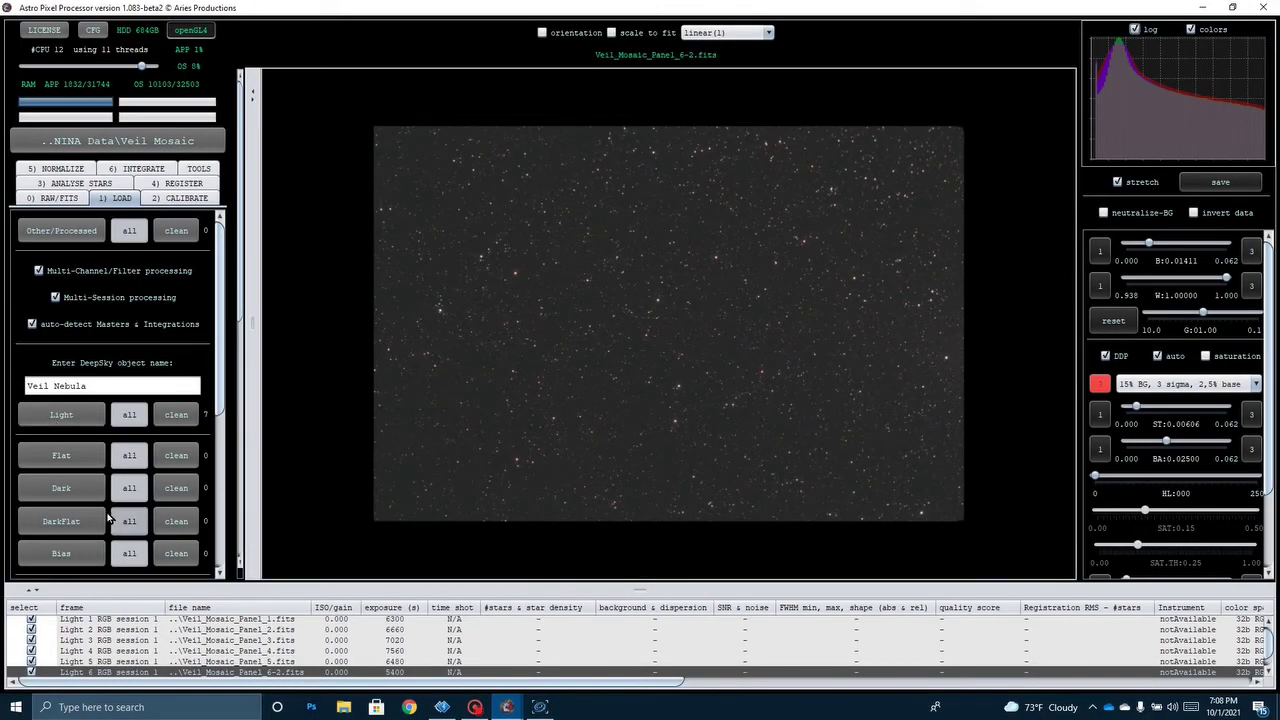
scroll(207, 674, down, 1)
click(203, 673)
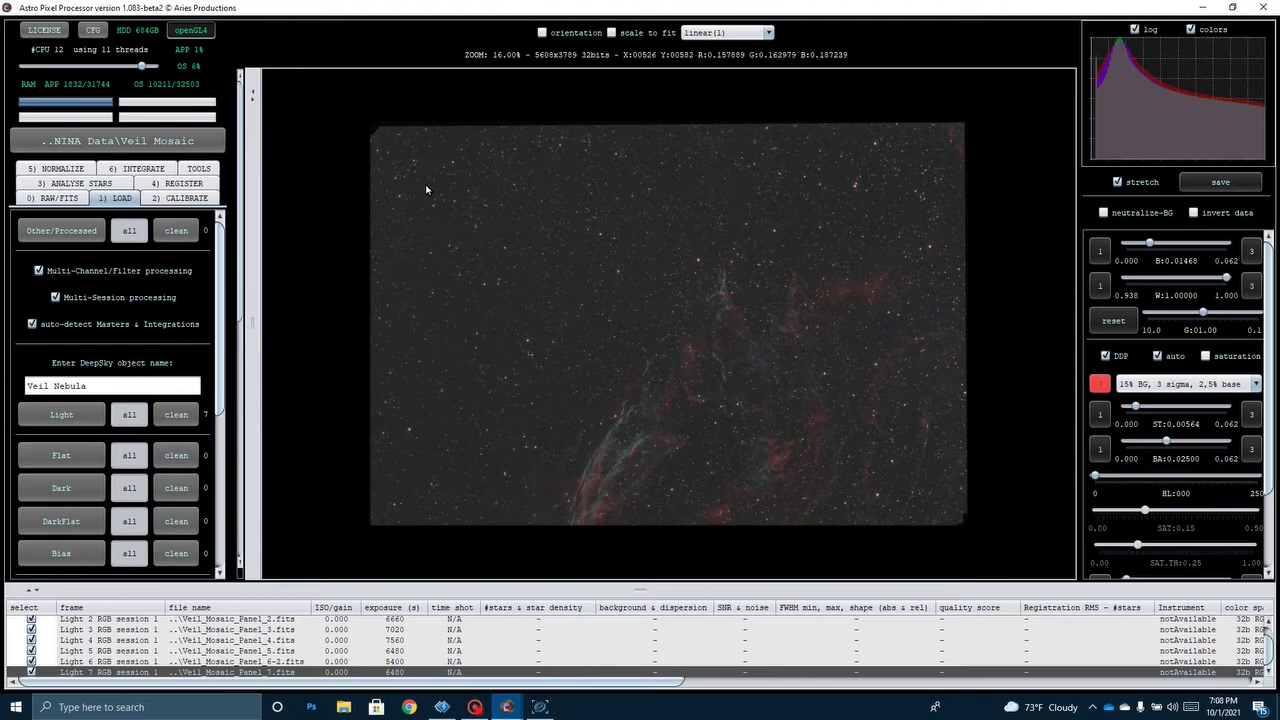
Set the integration's local normalization correction to 1st degree LNC and enable multi-band blending at 10%.
click(143, 168)
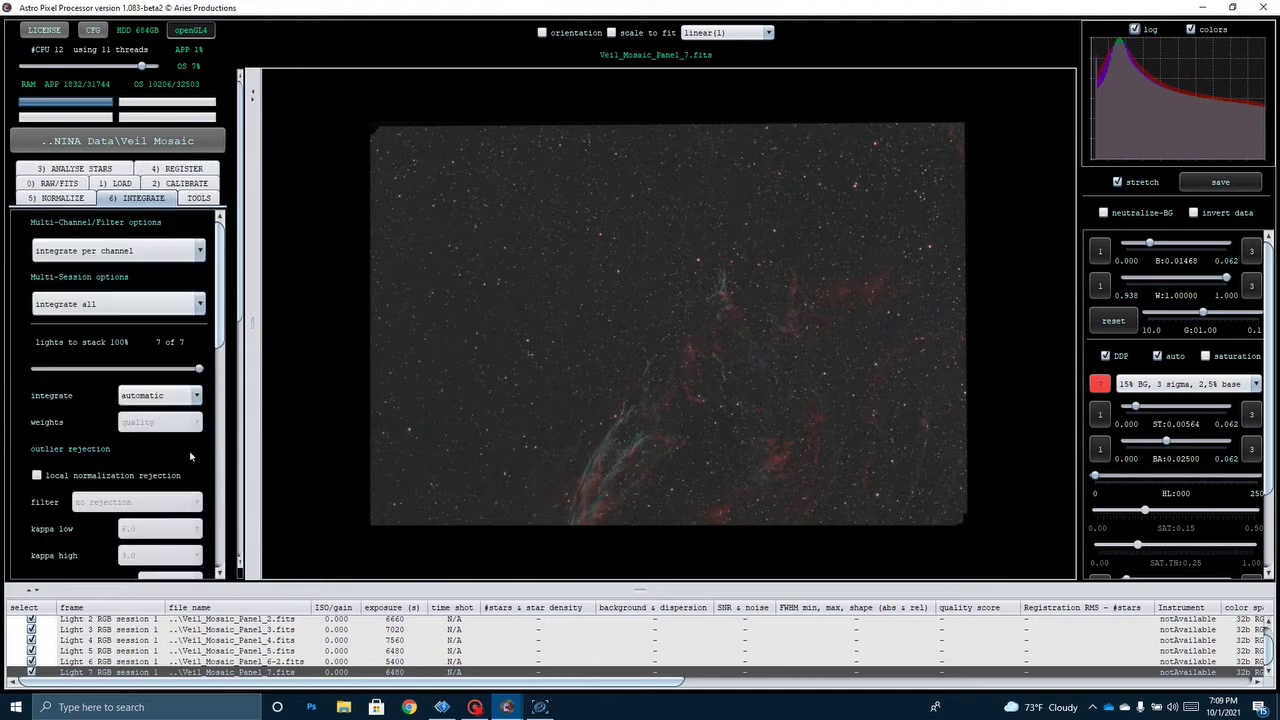
scroll(83, 421, down, 1)
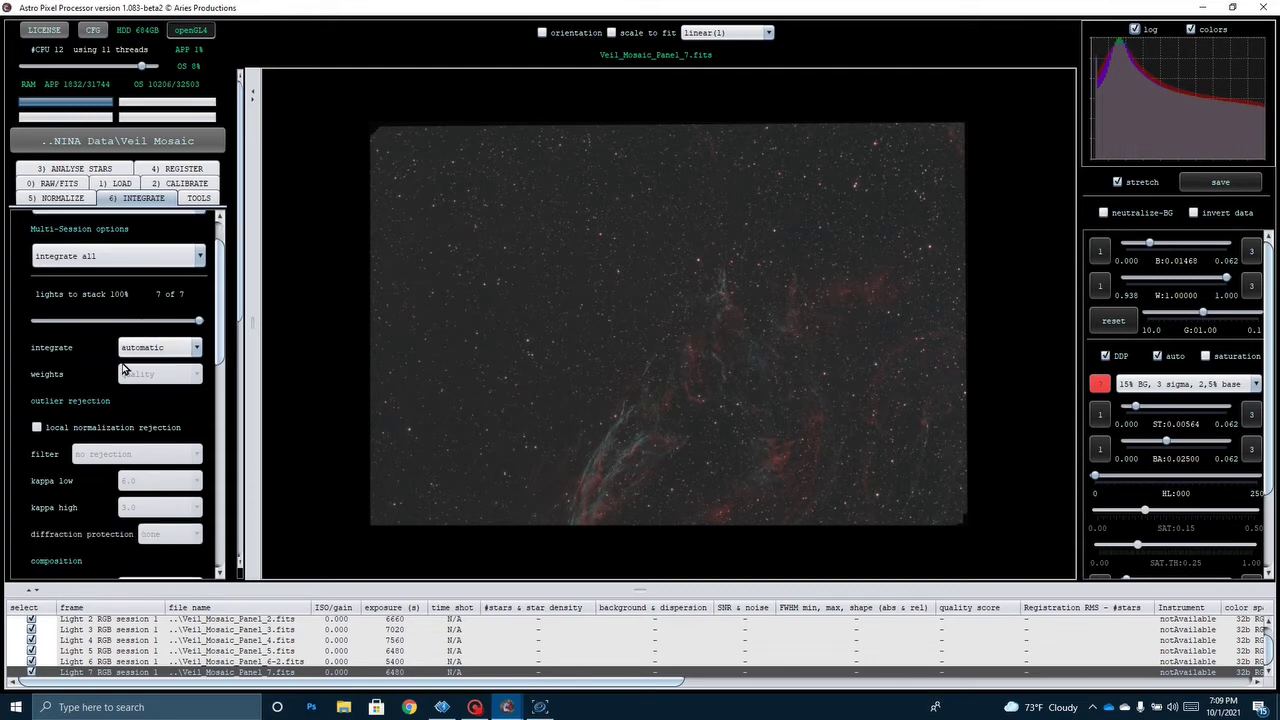
scroll(133, 532, down, 2)
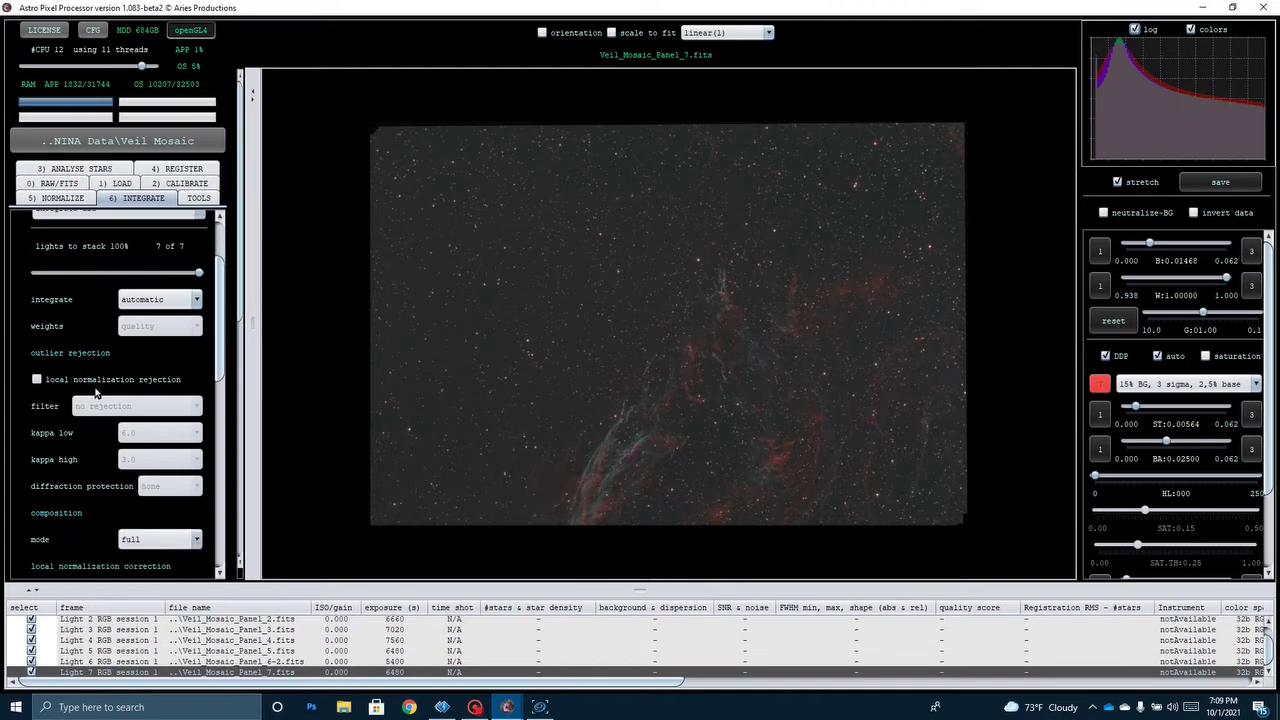
scroll(86, 465, down, 3)
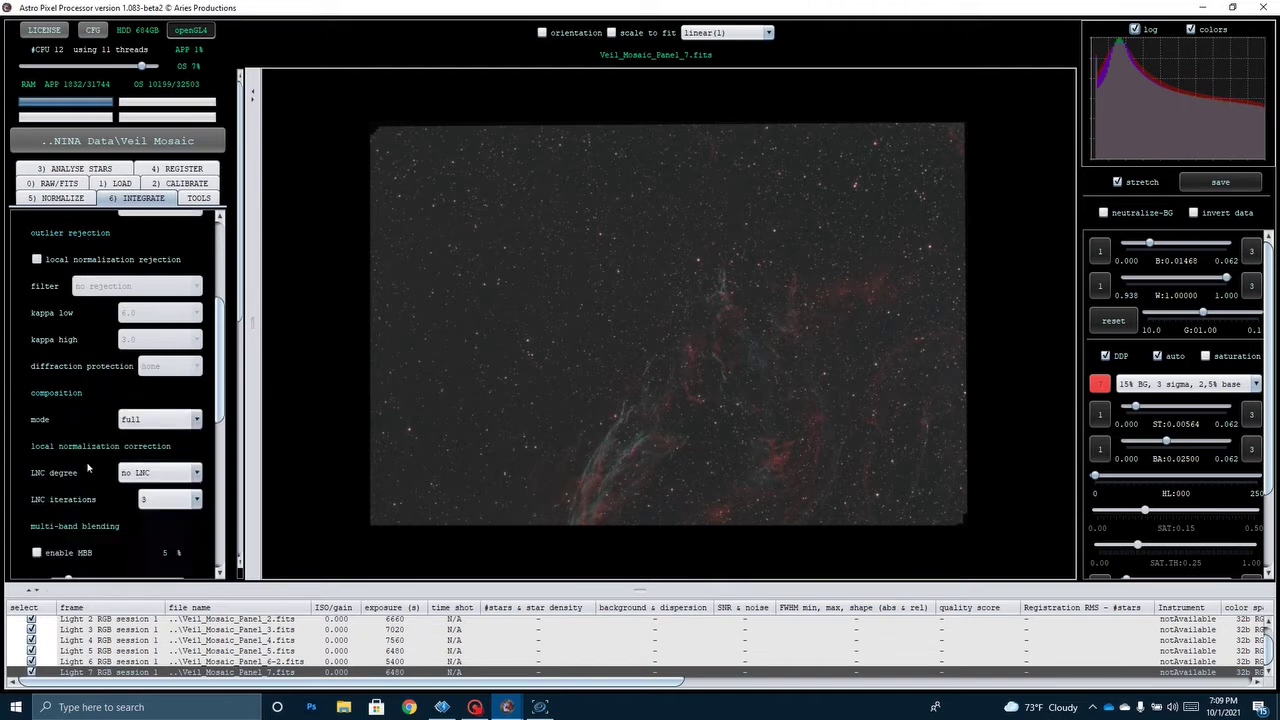
click(148, 474)
click(150, 506)
scroll(150, 528, down, 1)
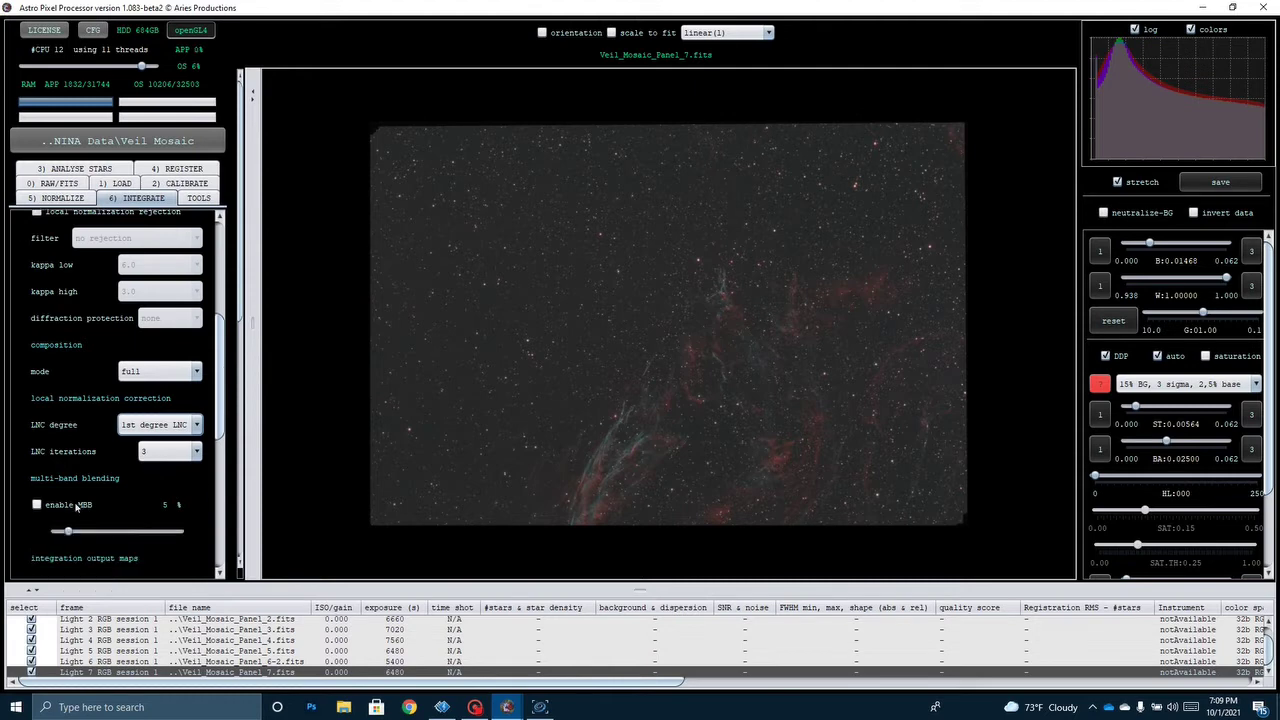
click(38, 505)
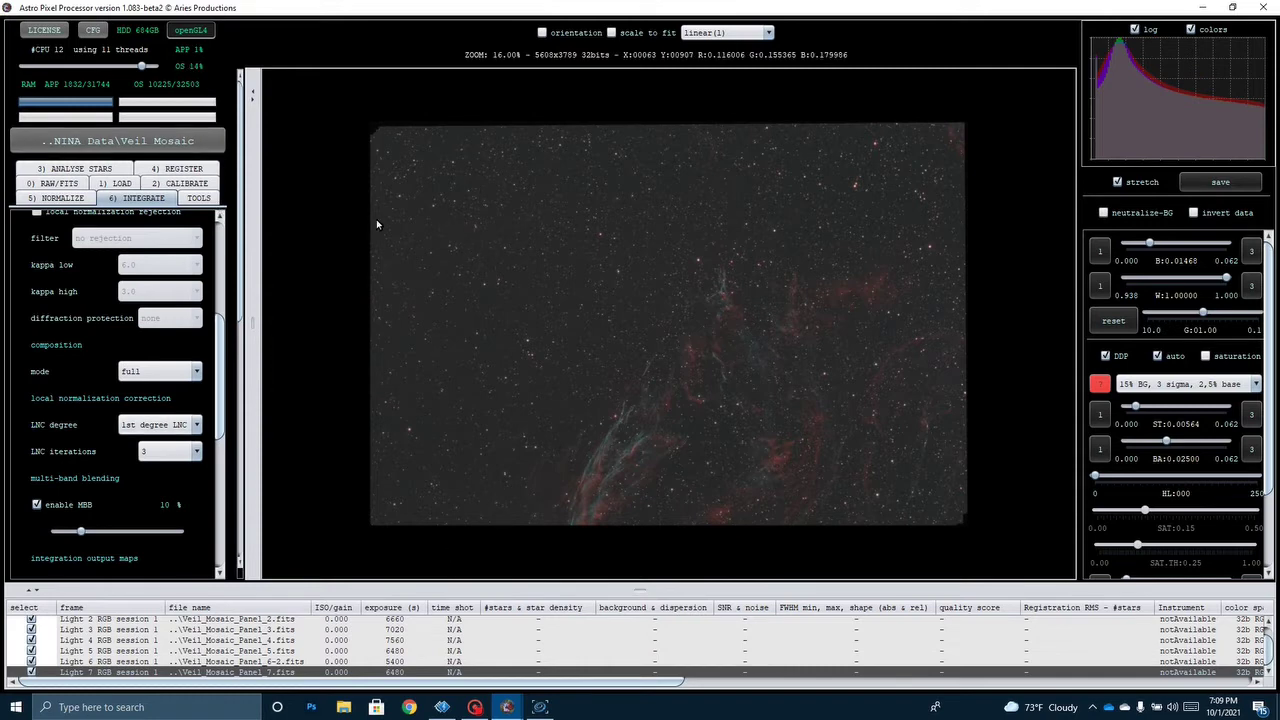
Preview Veil_Mosaic_Panel_1.fits and bring up the light frame loading options.
scroll(258, 670, up, 1)
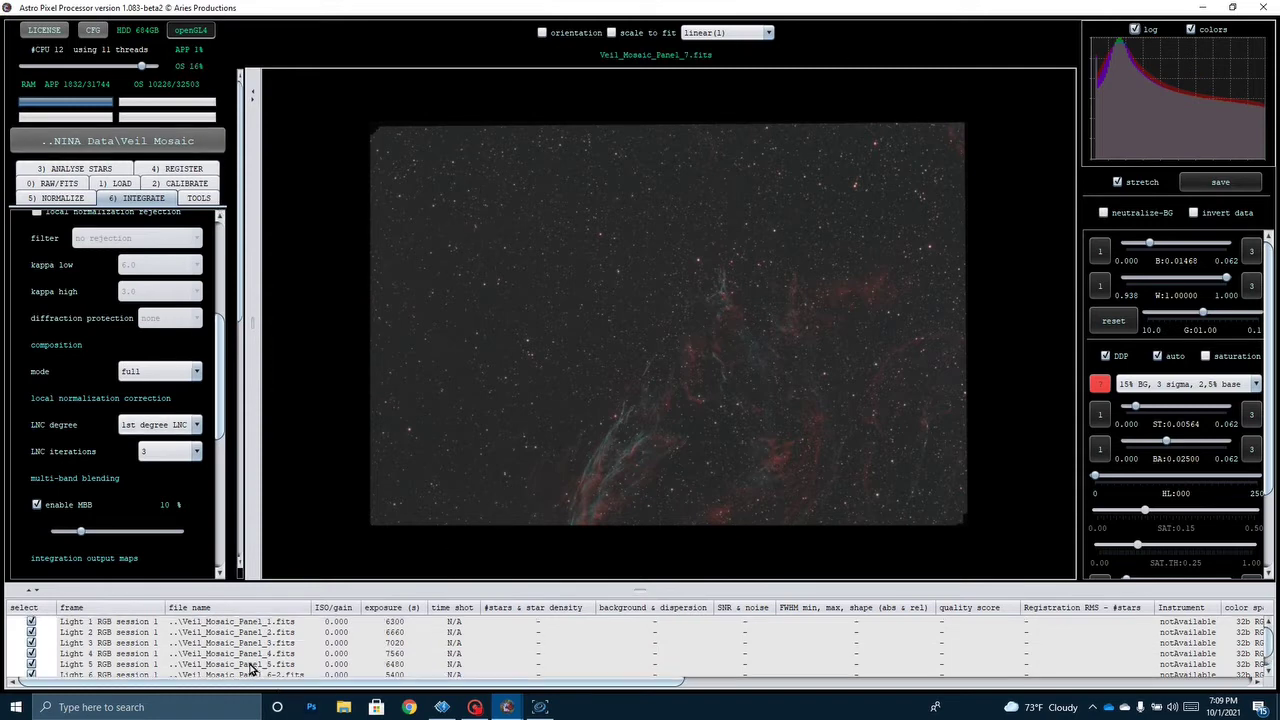
click(245, 623)
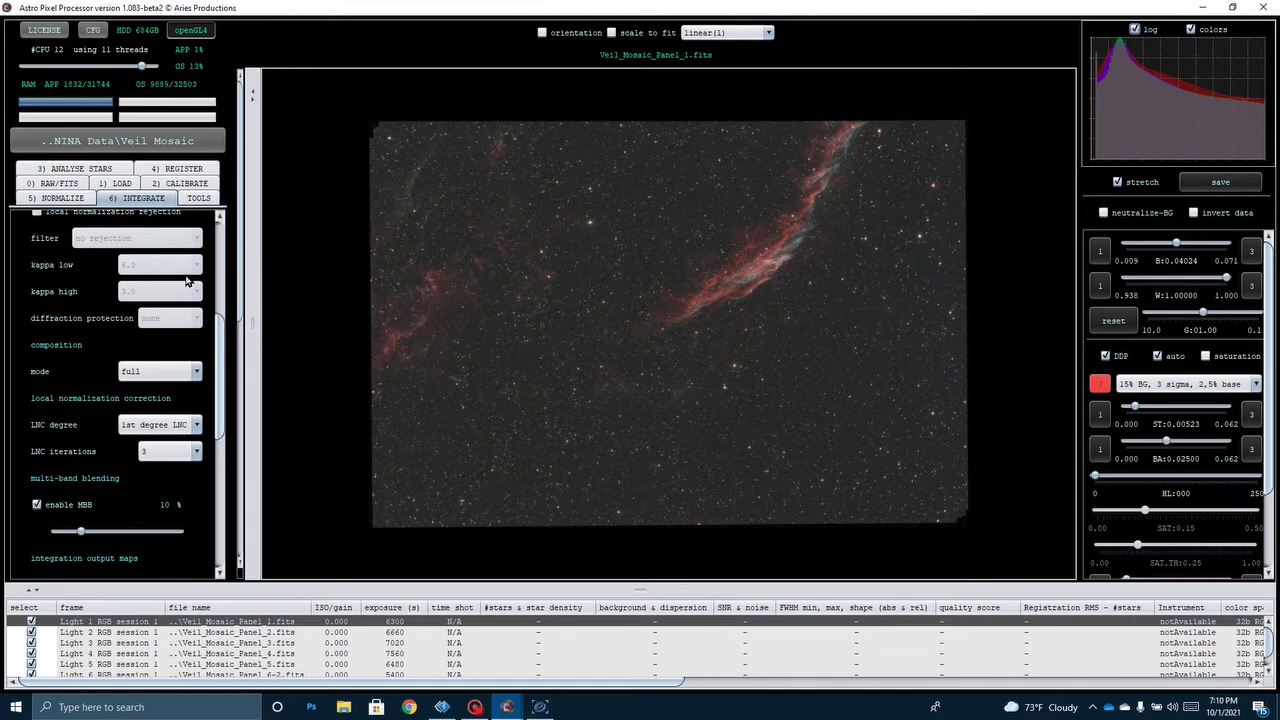
click(115, 184)
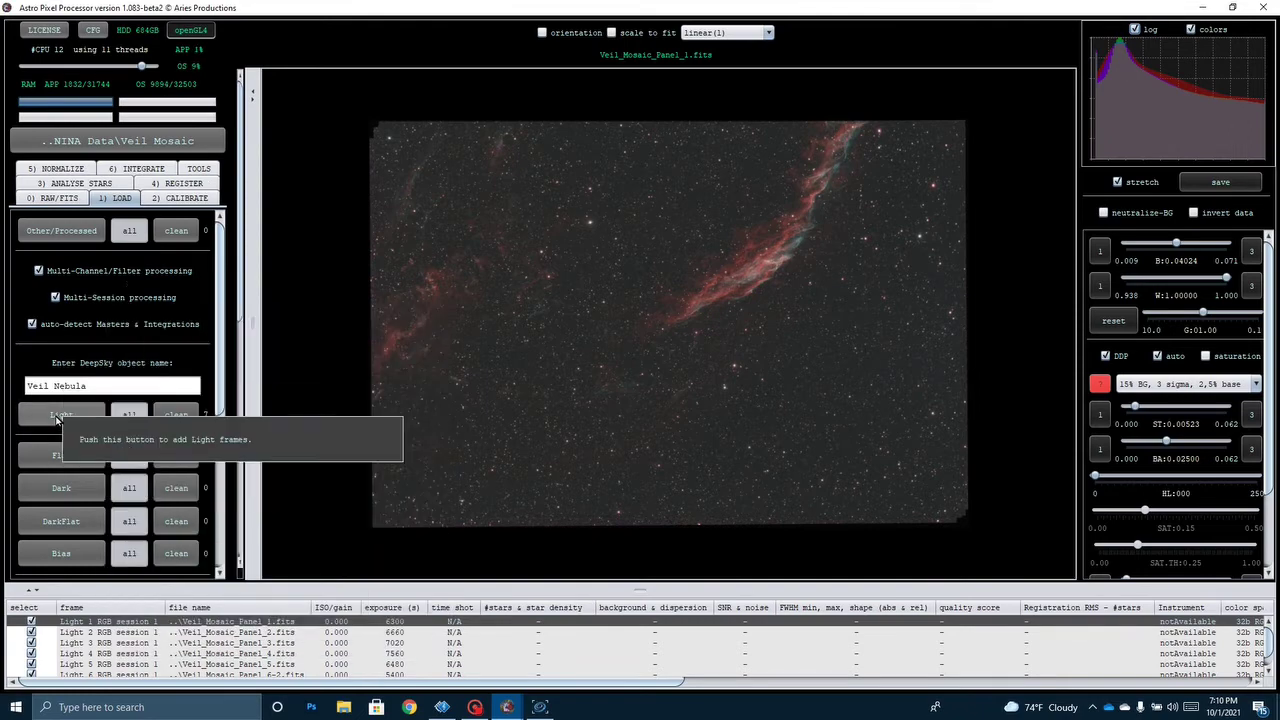
Set the automatic star target for star analysis to 2500.
click(85, 185)
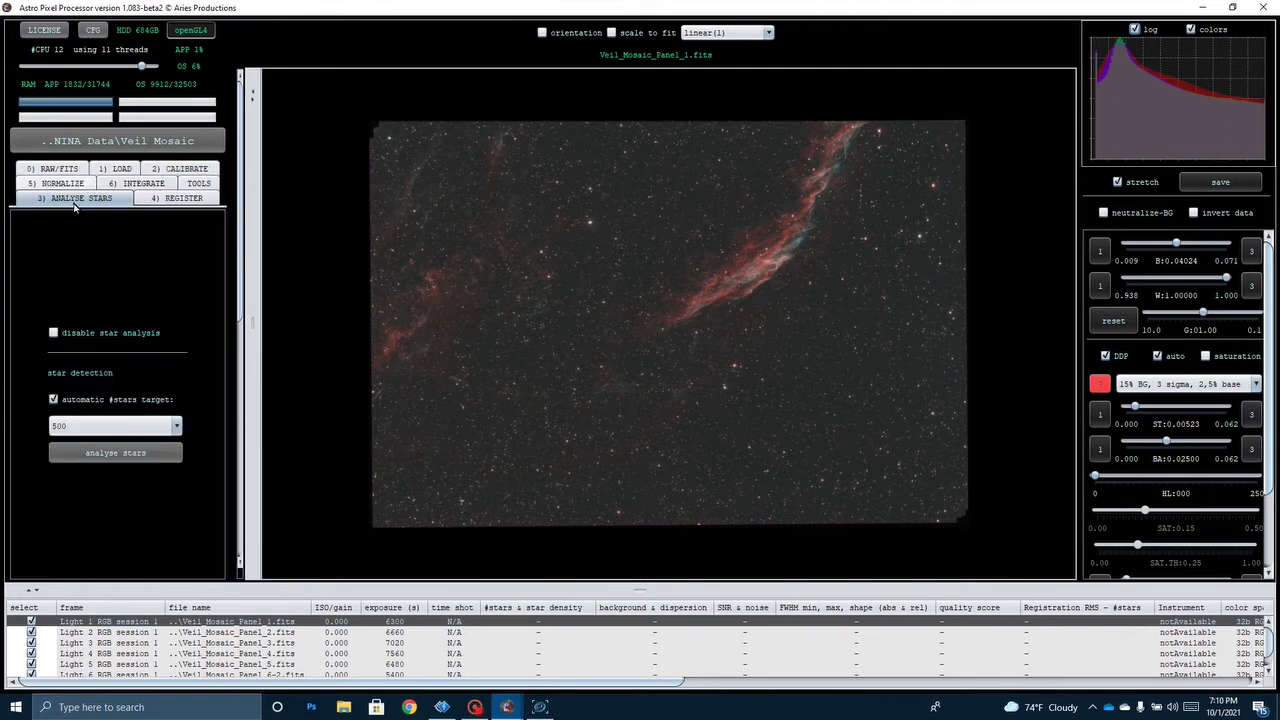
click(60, 427)
scroll(75, 535, down, 2)
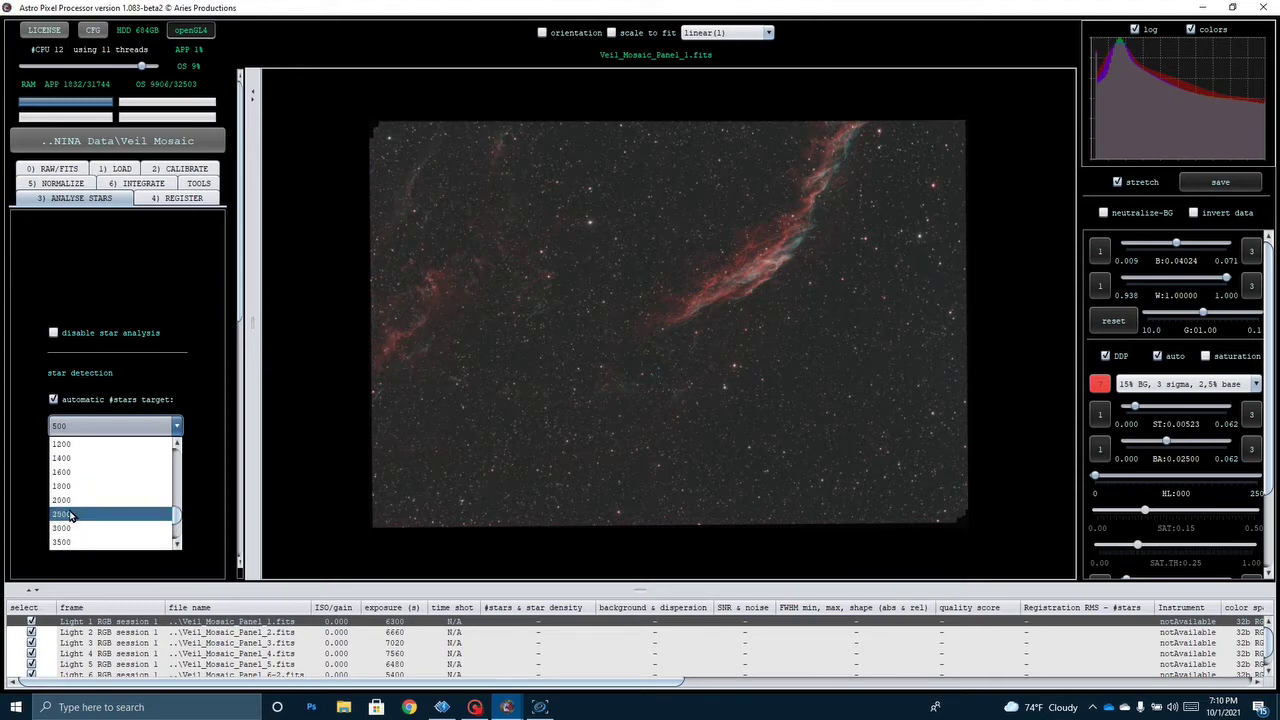
click(72, 514)
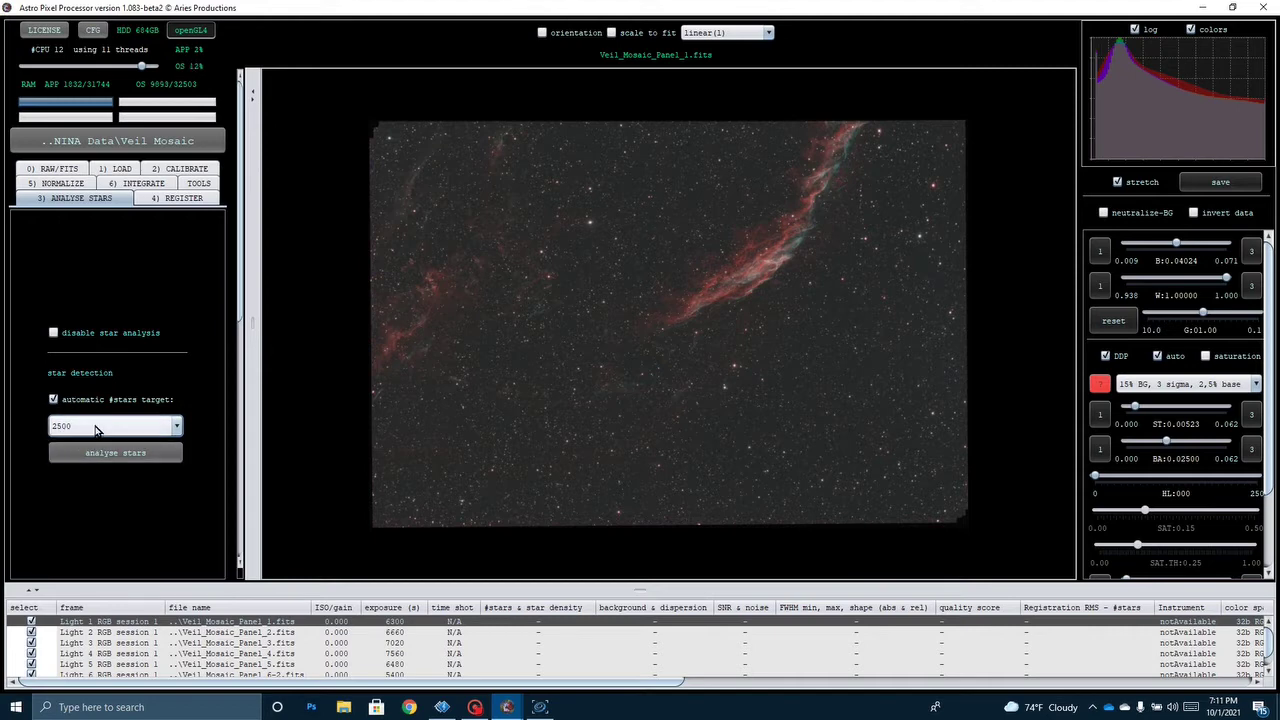
Set the registration pattern recognition descriptors to triangles with scale start 5 and scale stop 10.
click(180, 198)
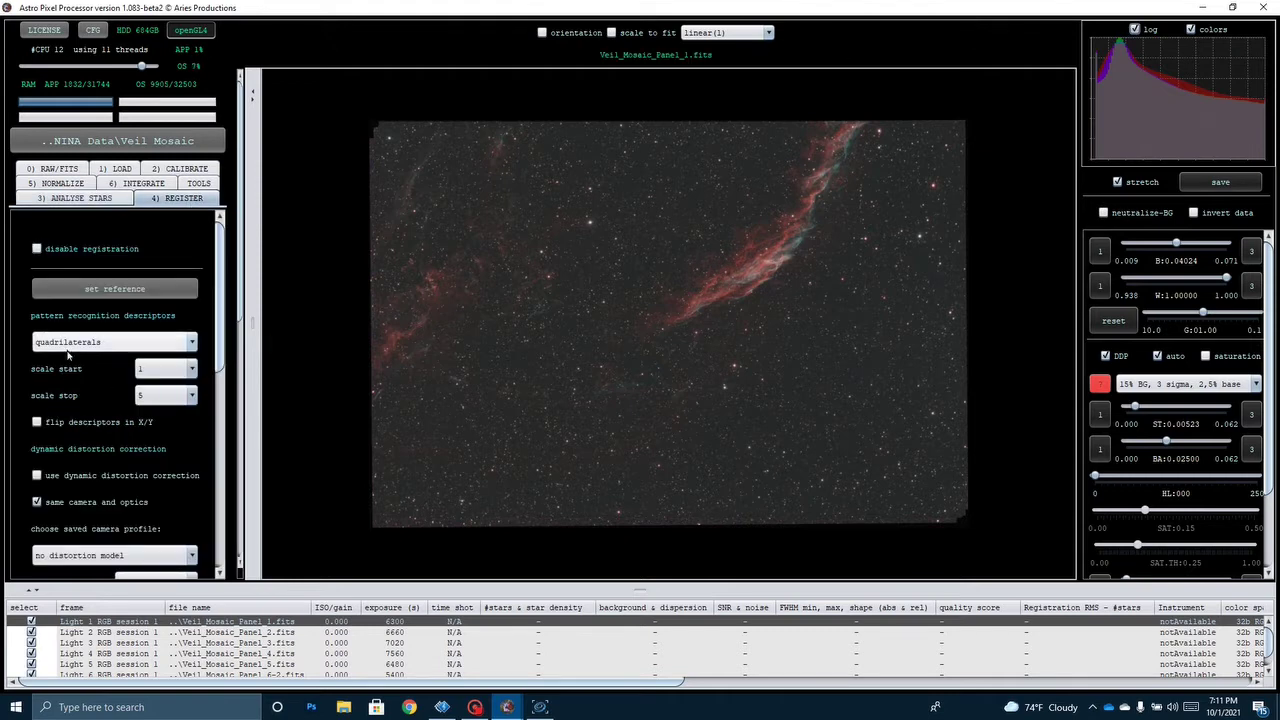
scroll(71, 348, down, 1)
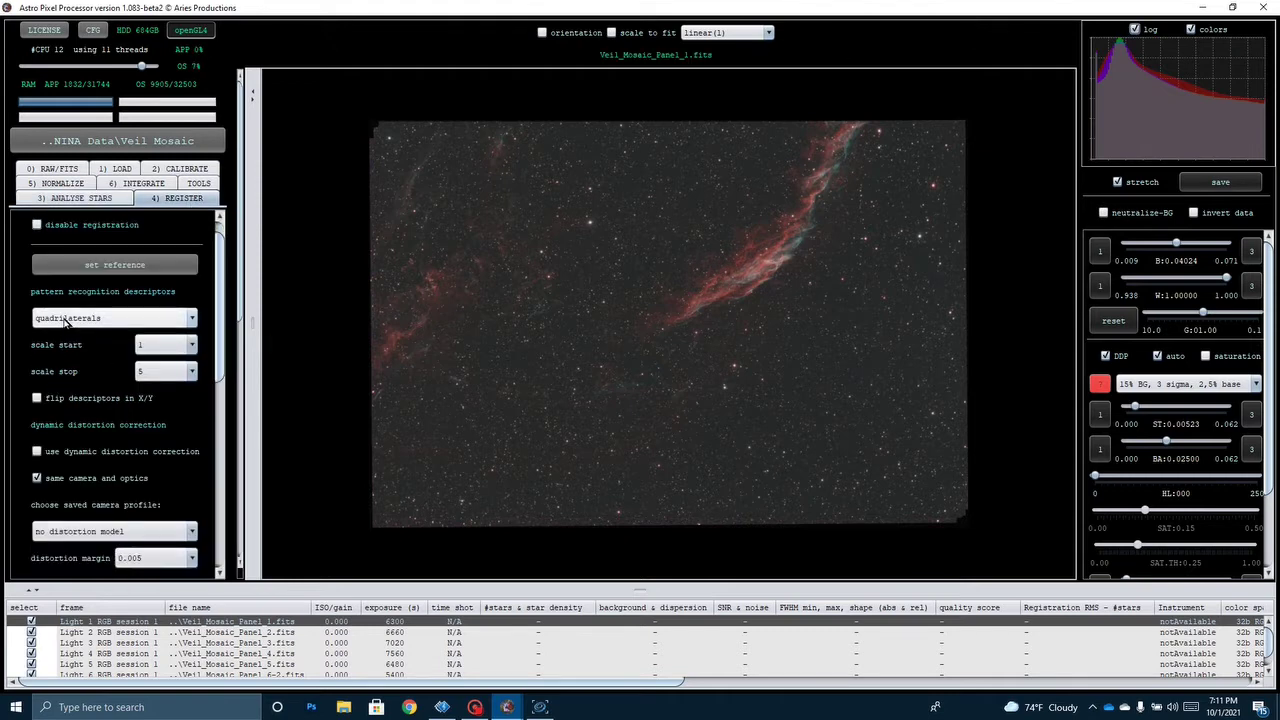
click(67, 320)
click(78, 344)
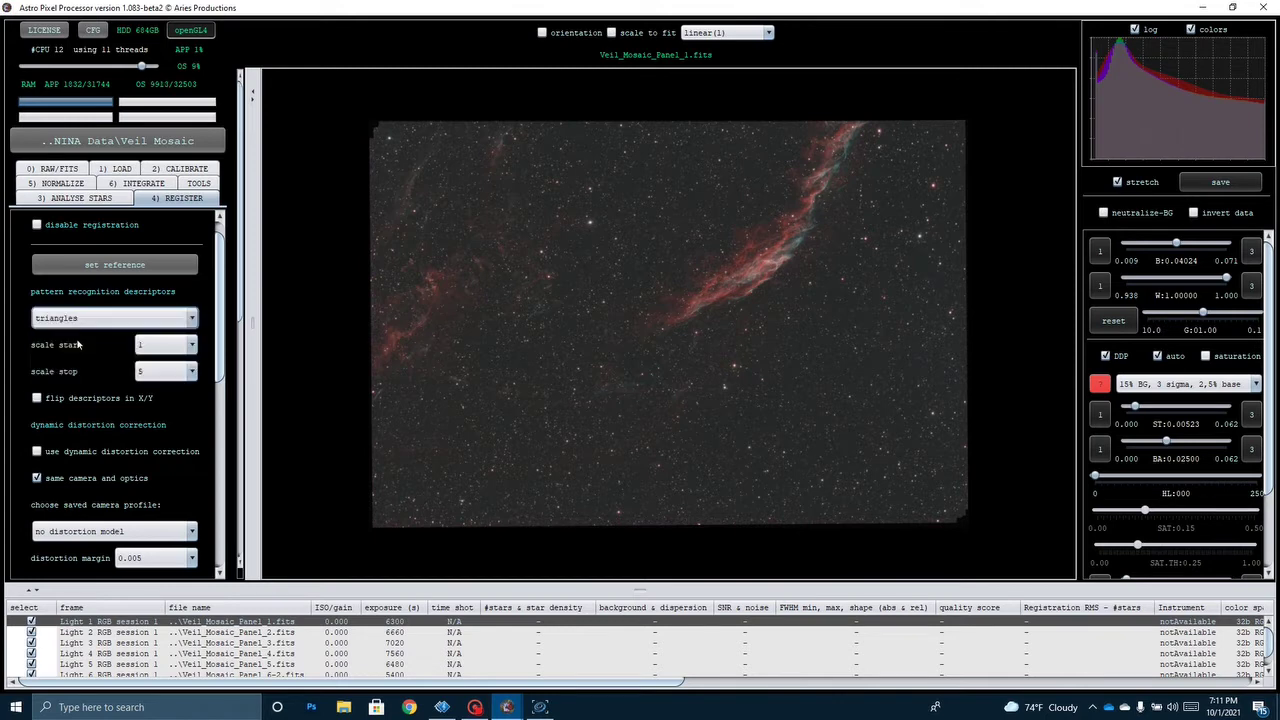
click(192, 347)
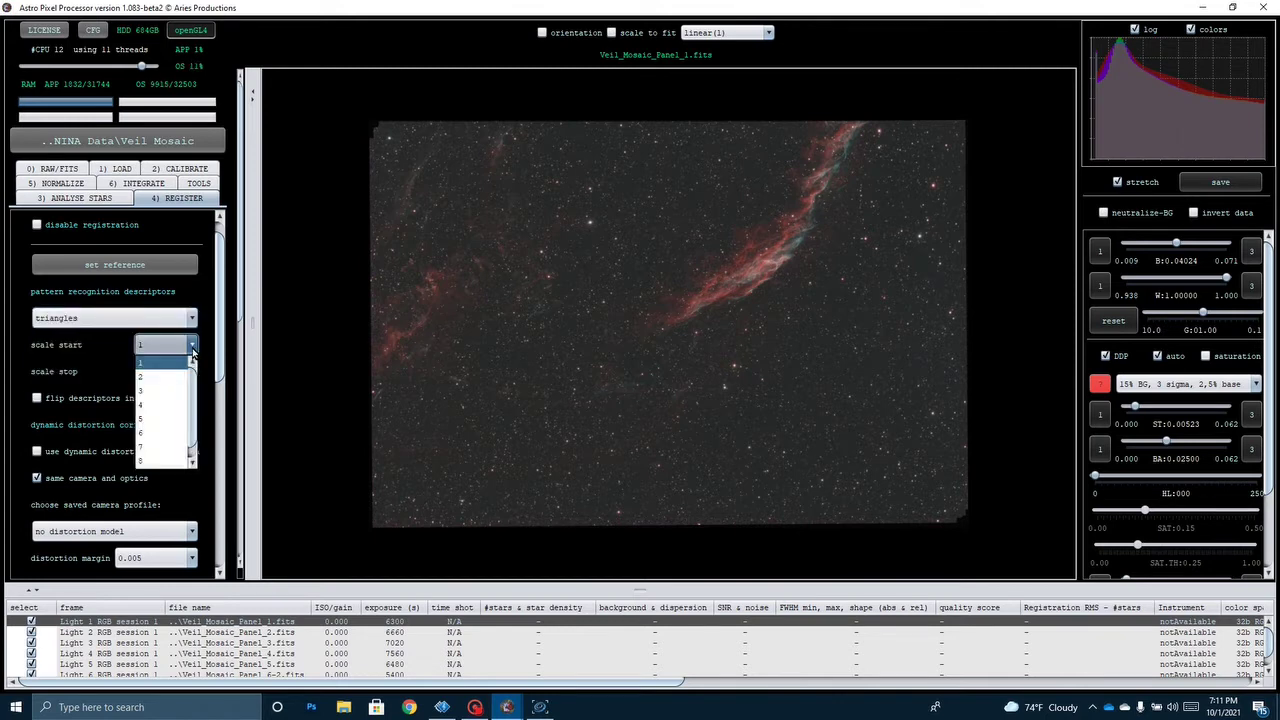
click(152, 418)
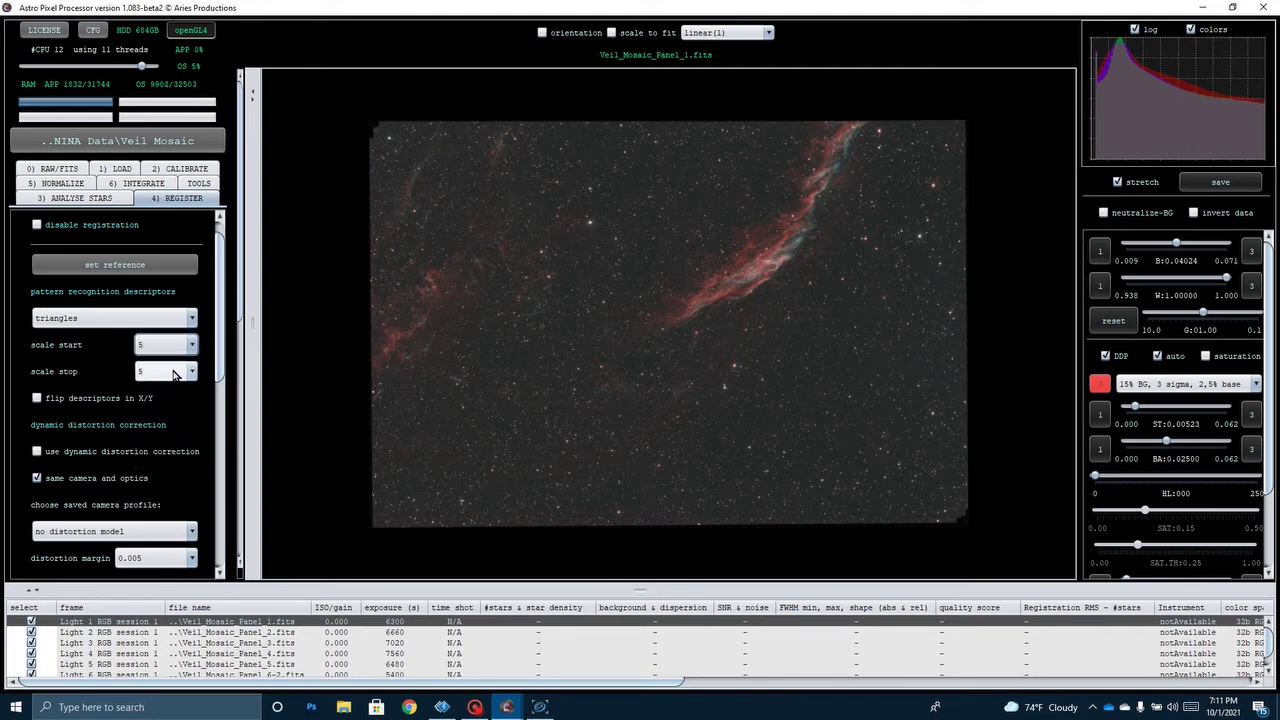
click(192, 372)
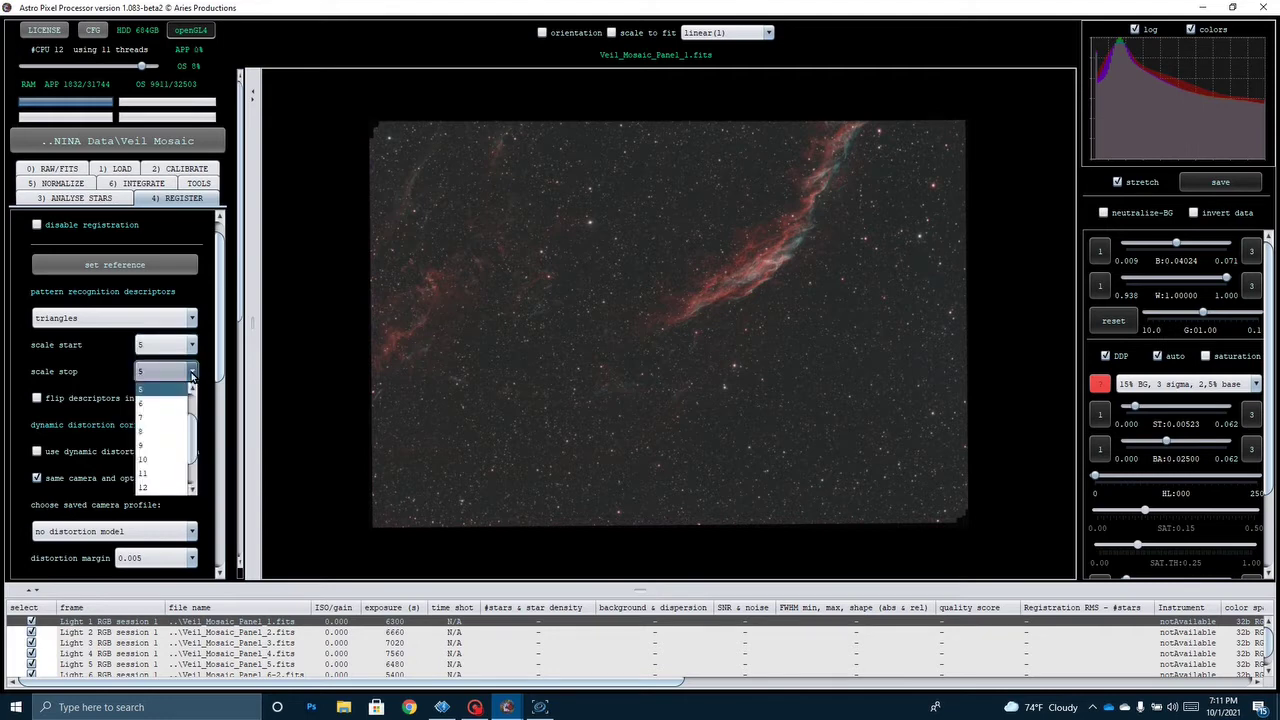
click(160, 459)
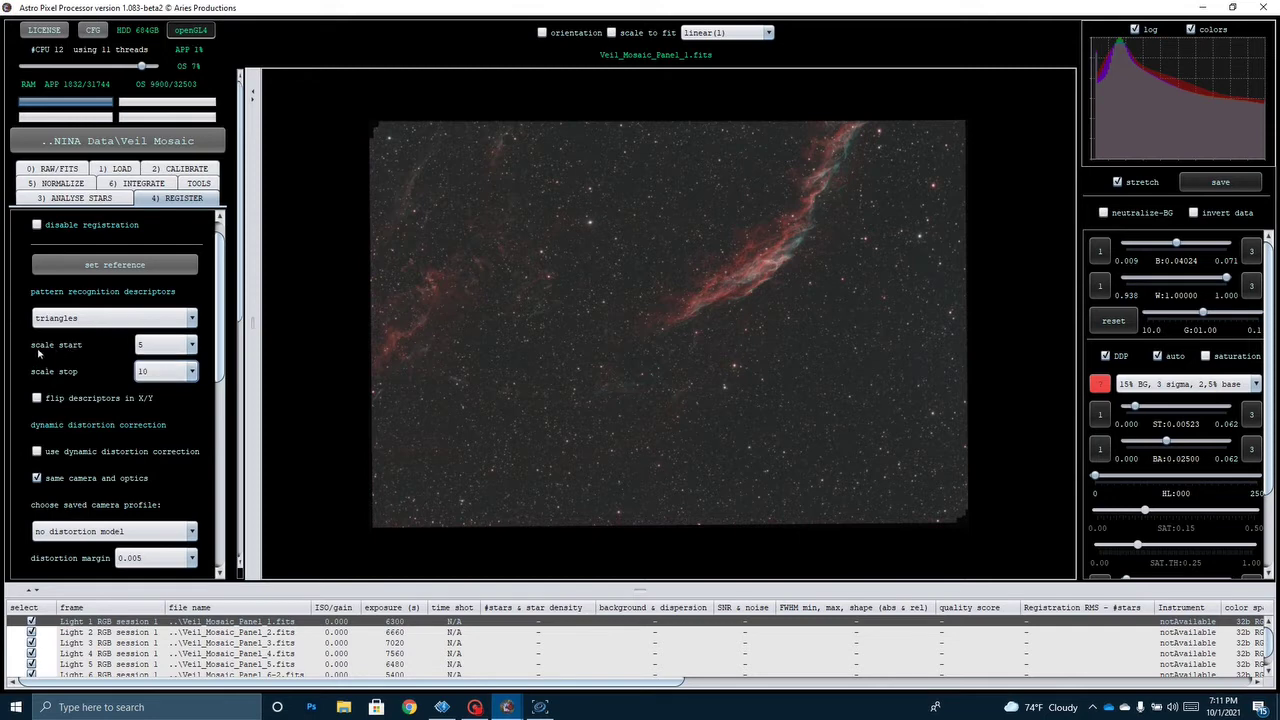
Switch the pattern recognition descriptors to quadrilaterals and back to triangles.
click(132, 320)
click(98, 350)
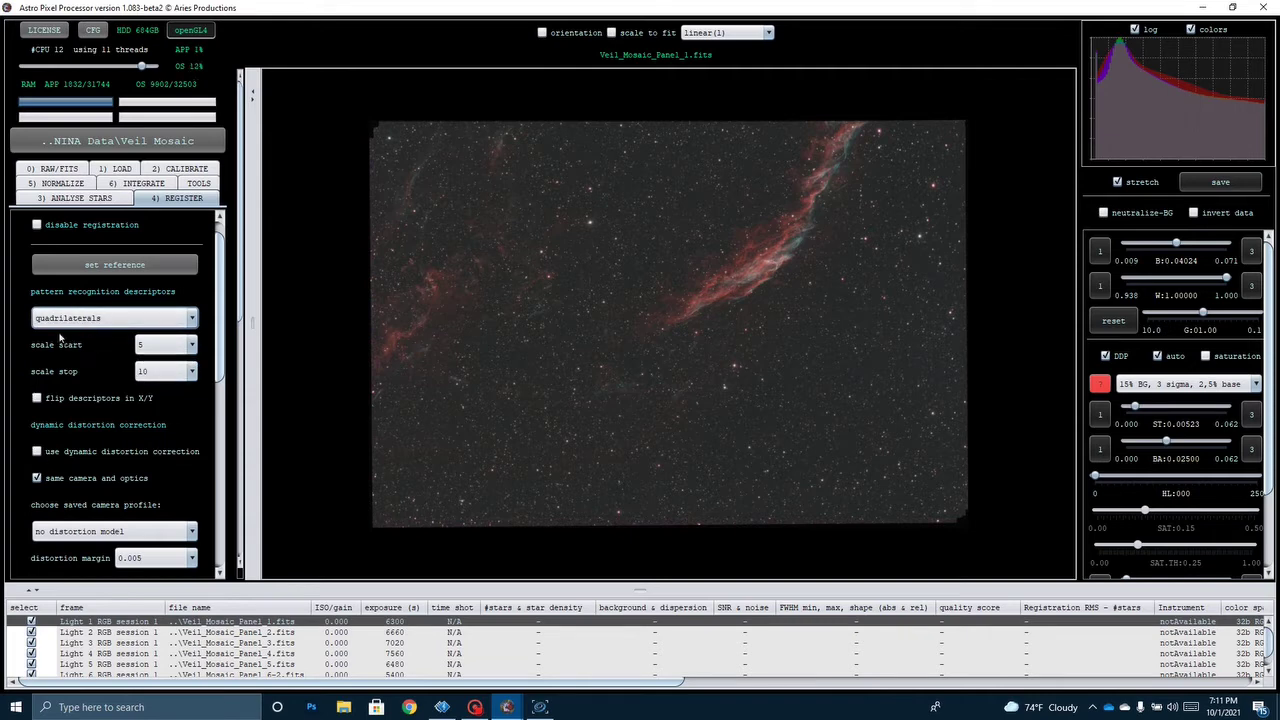
mouse_move(54, 330)
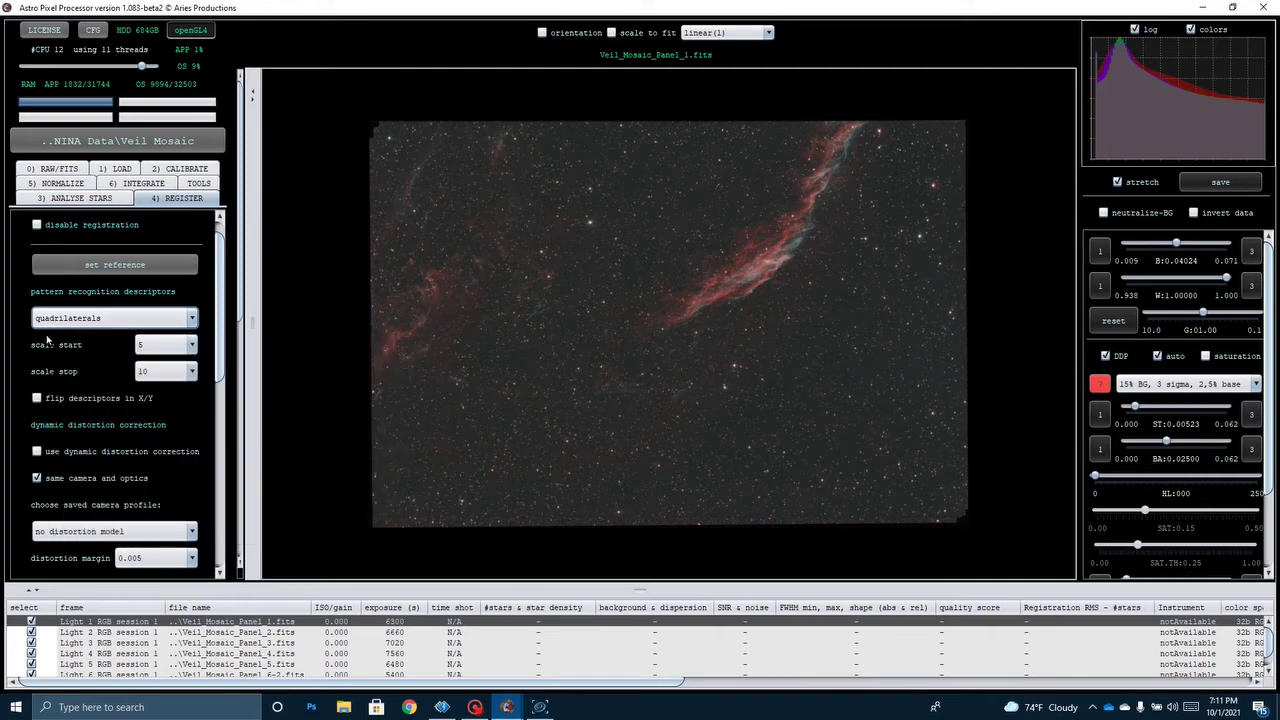
click(115, 312)
click(88, 343)
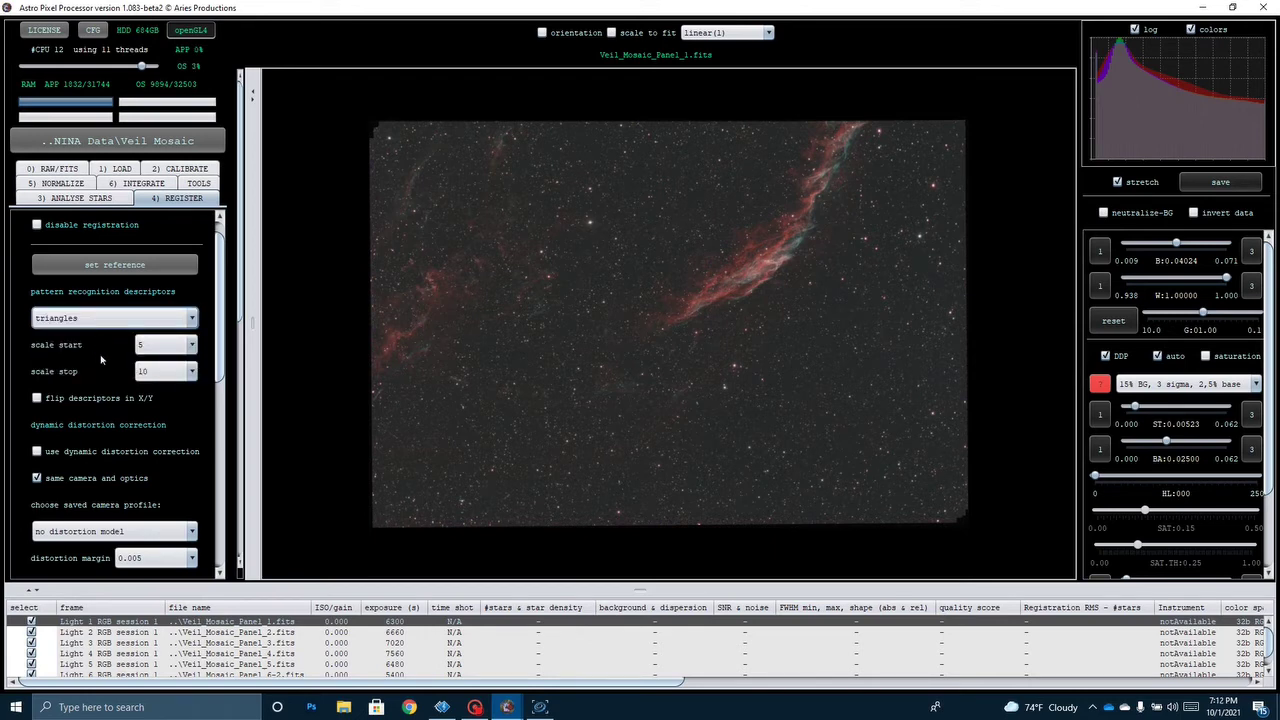
Set the registration mode to mosaic and keep the registration model as projective.
scroll(97, 350, down, 4)
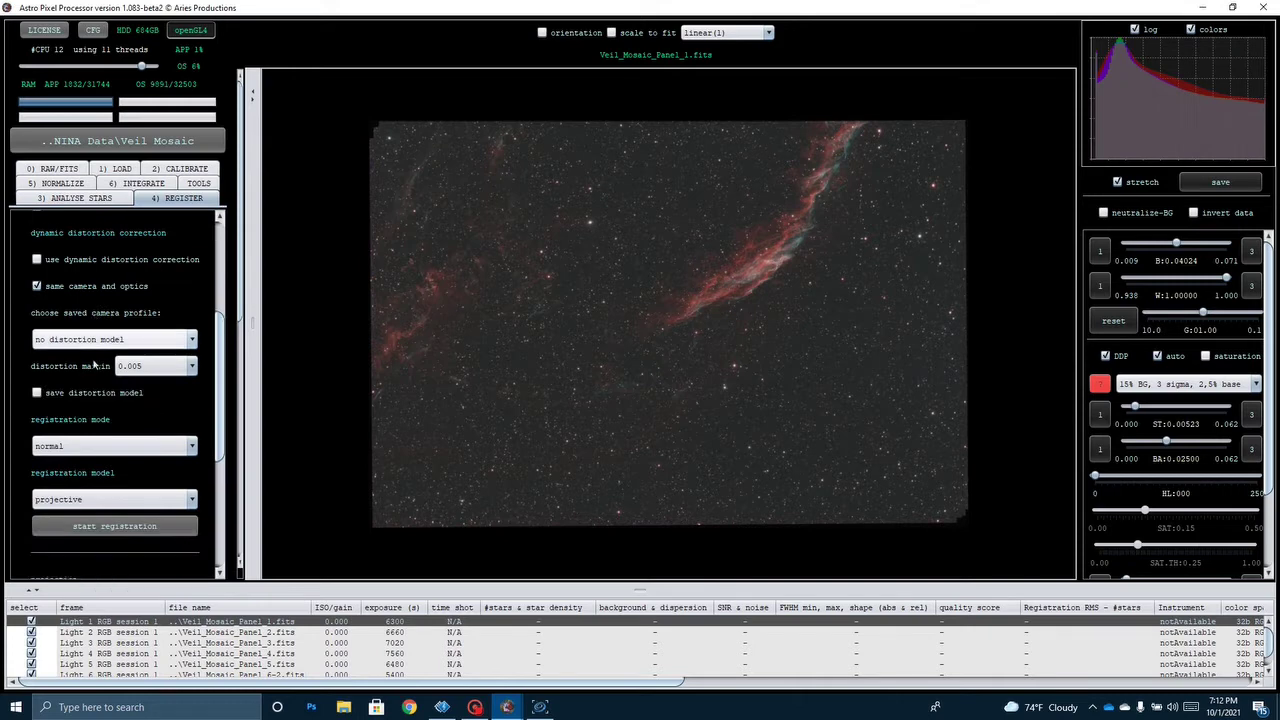
scroll(95, 366, down, 2)
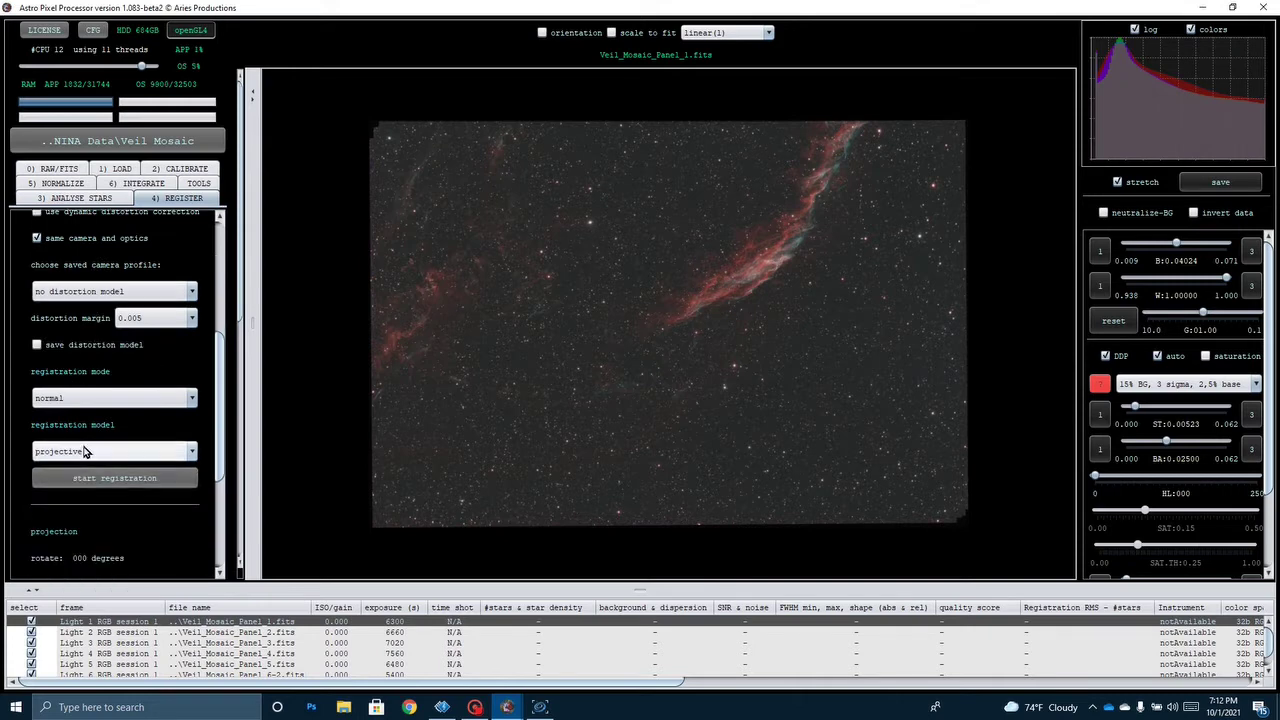
click(84, 456)
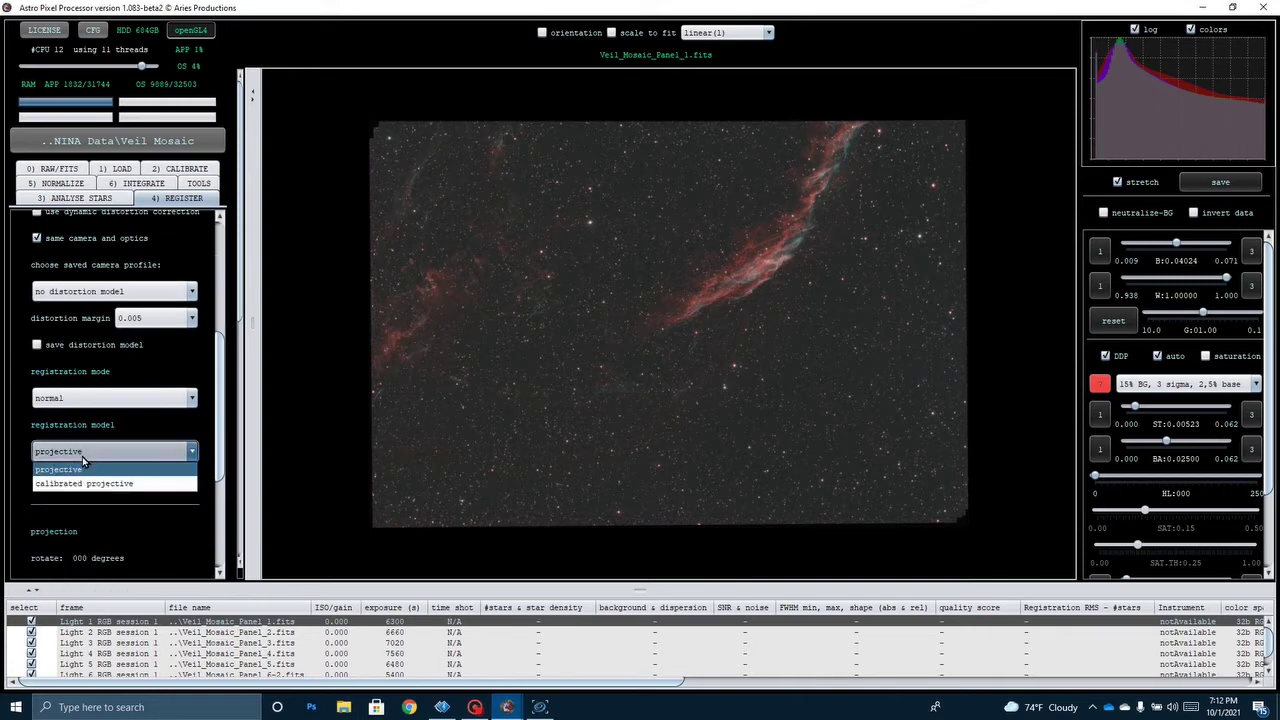
click(82, 467)
click(84, 398)
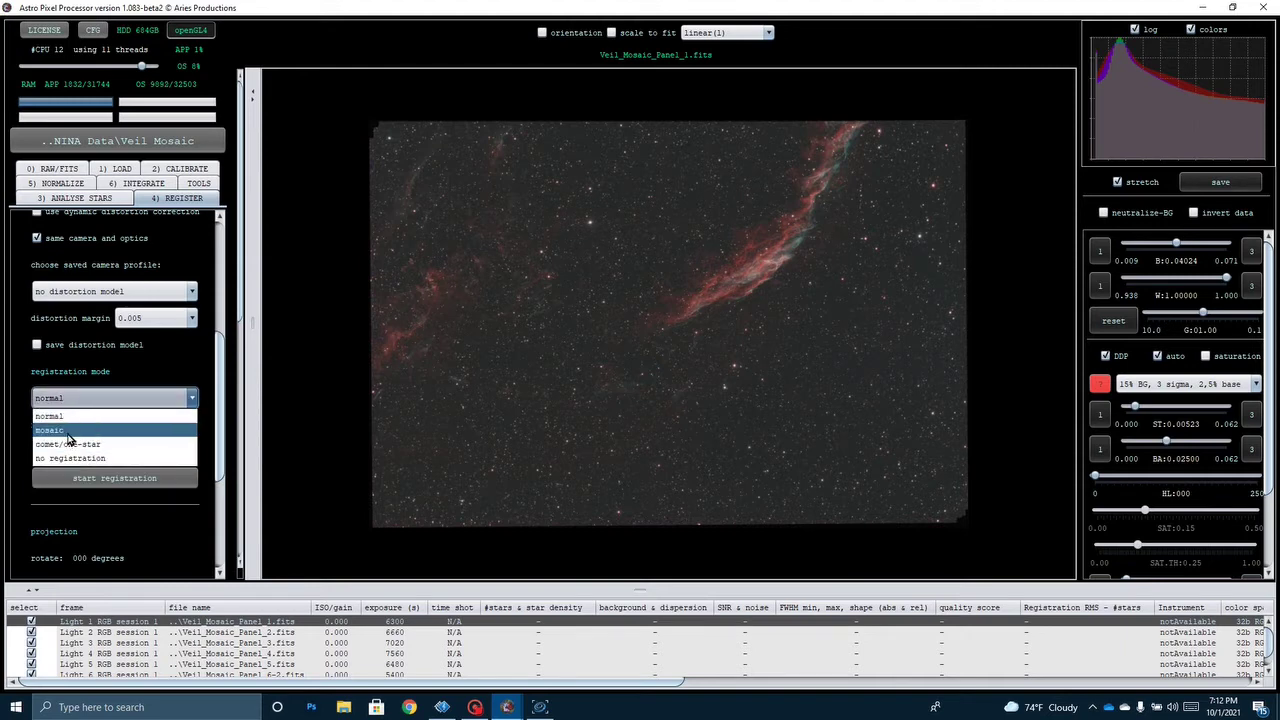
click(70, 436)
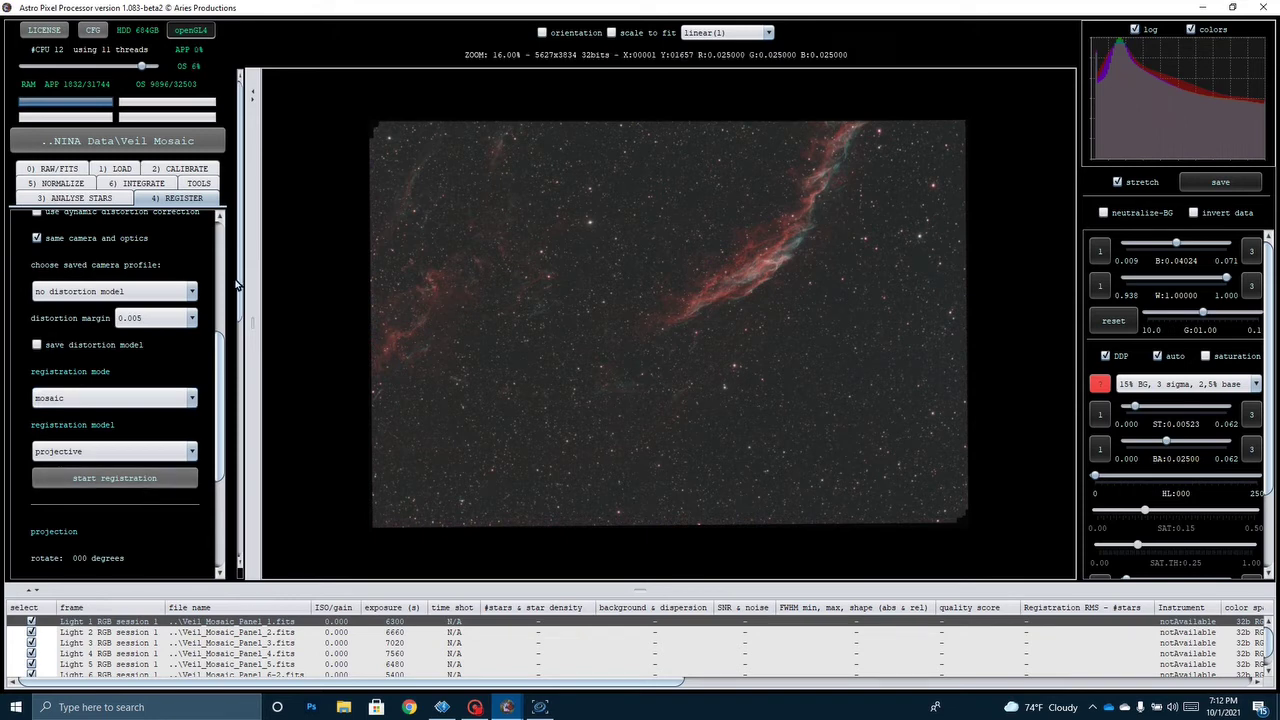
Set the drizzle droplet size to 2.5 in the integration settings.
click(143, 184)
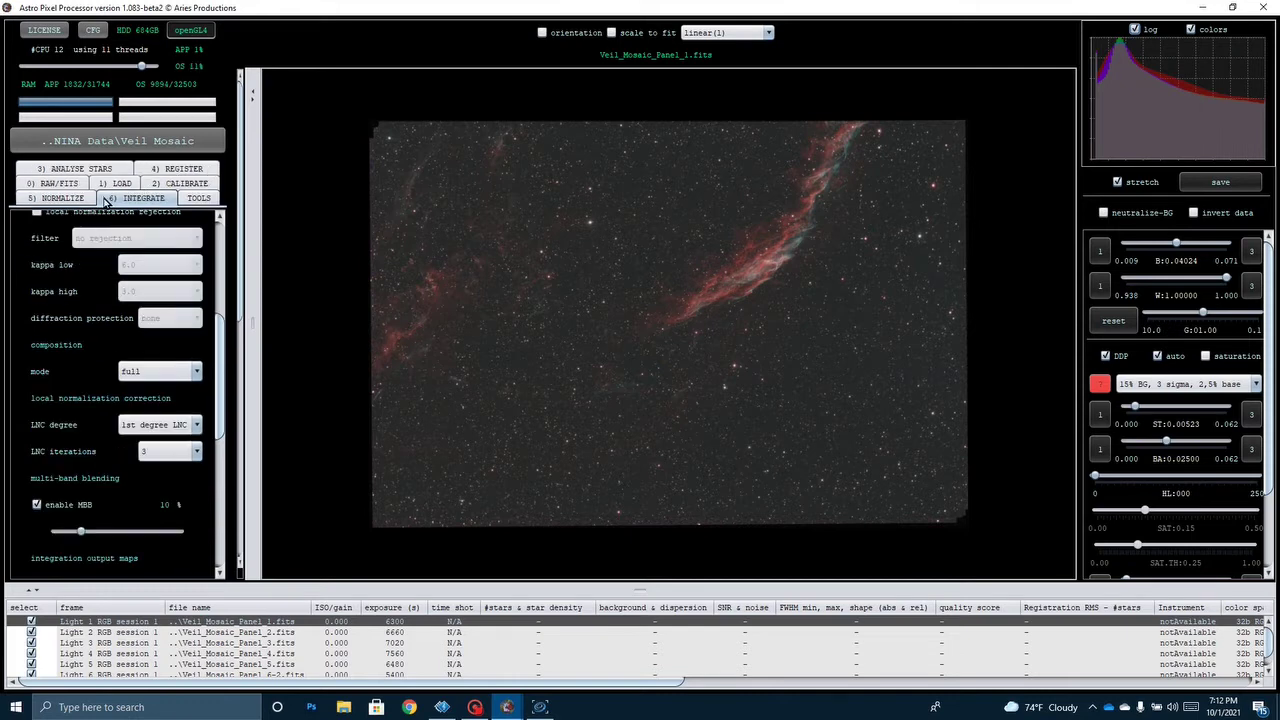
scroll(46, 365, up, 3)
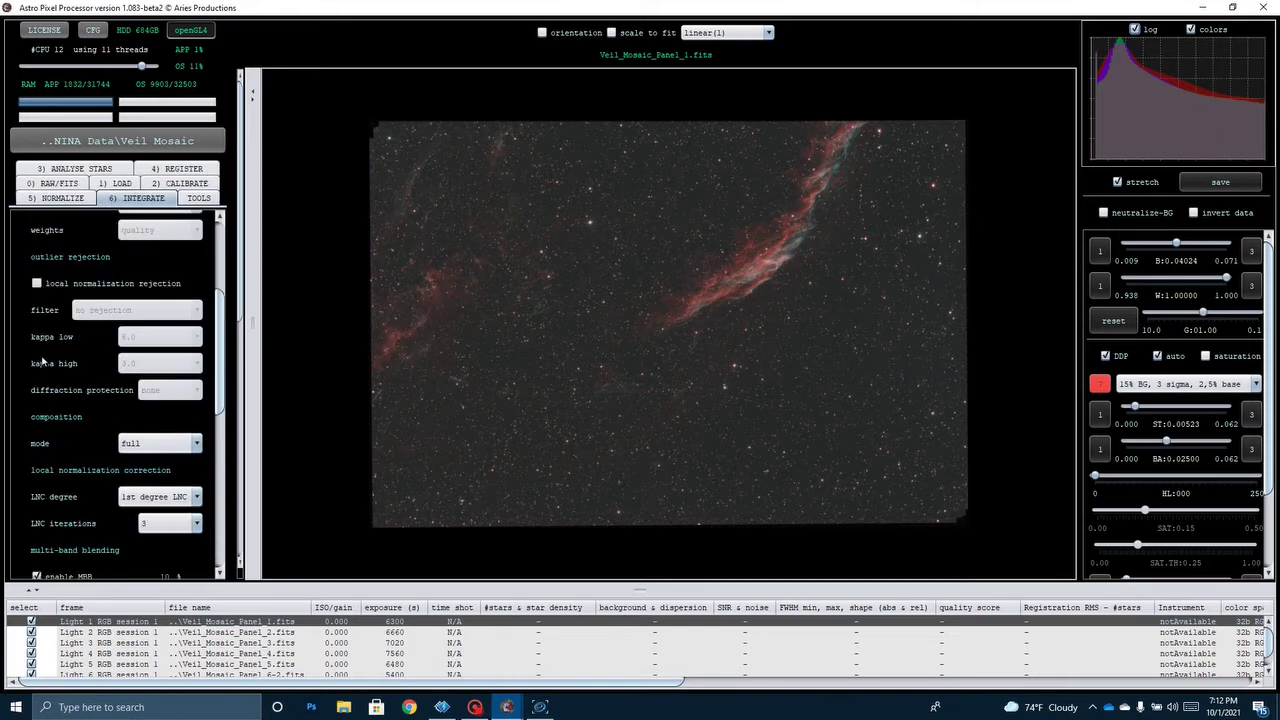
scroll(45, 357, up, 1)
scroll(47, 358, down, 3)
scroll(48, 358, down, 4)
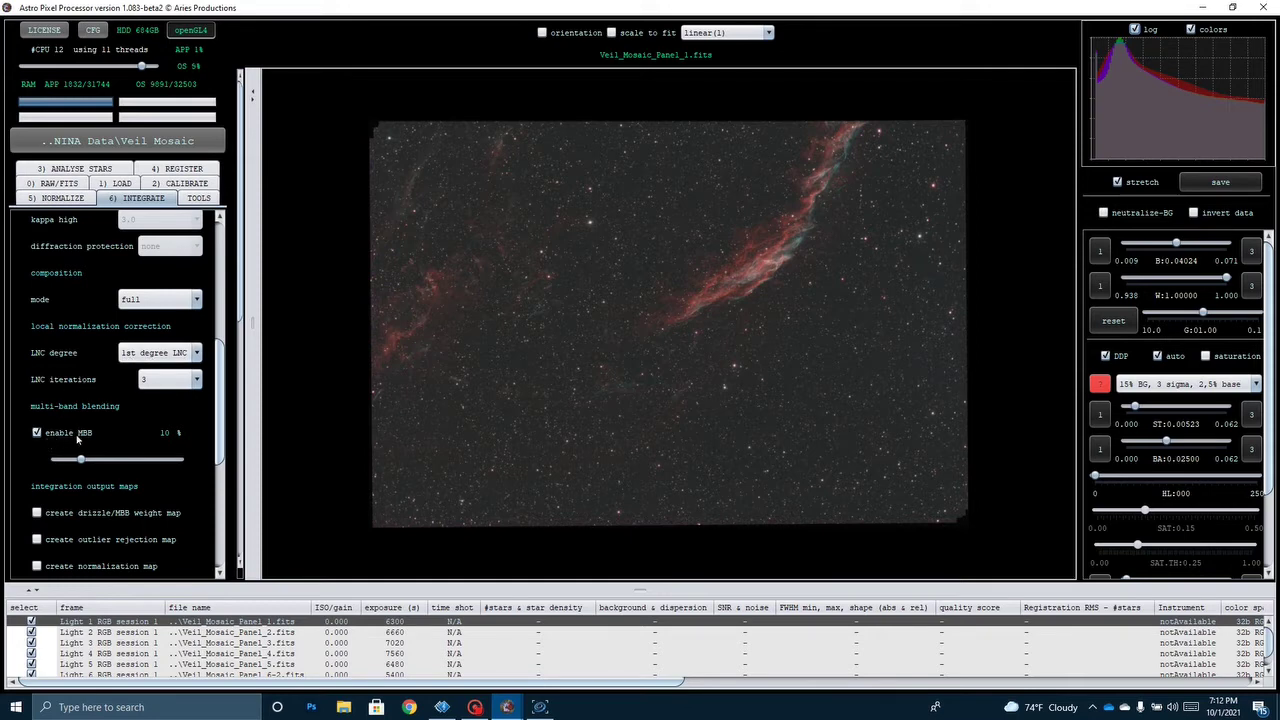
scroll(88, 464, down, 3)
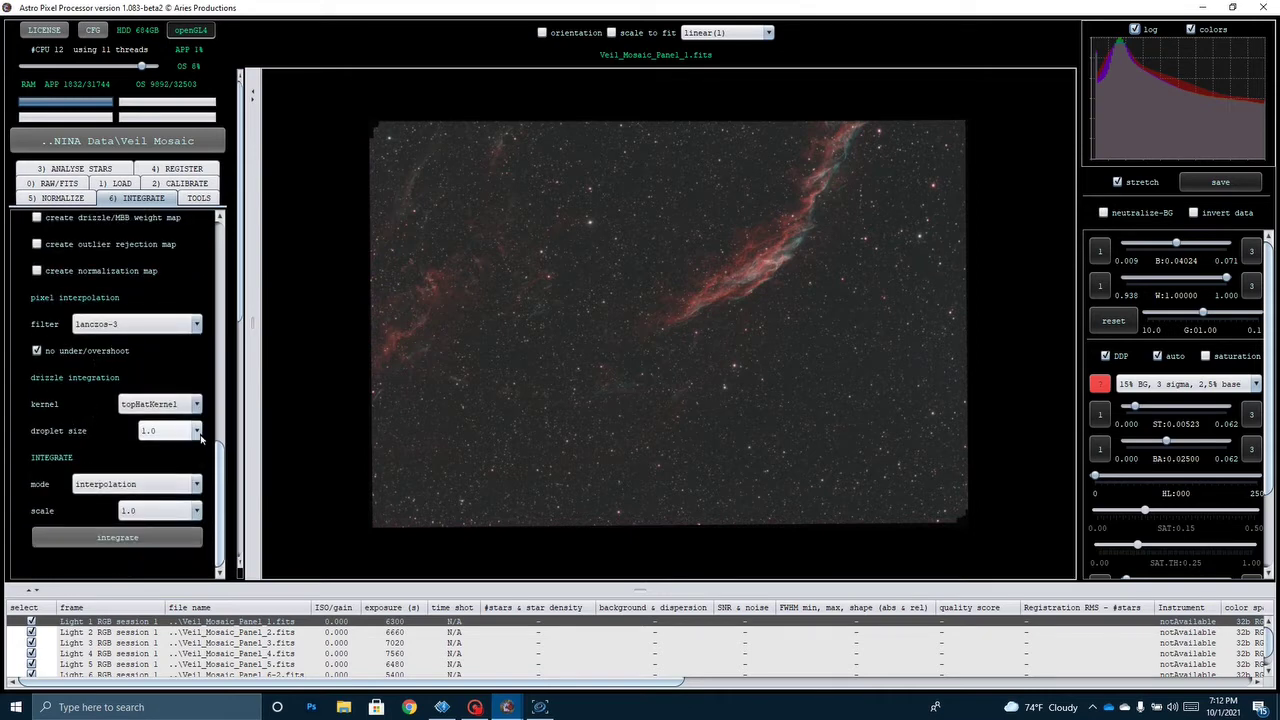
click(197, 431)
scroll(190, 495, down, 10)
drag(197, 507, 197, 522)
scroll(160, 524, down, 2)
scroll(163, 527, down, 5)
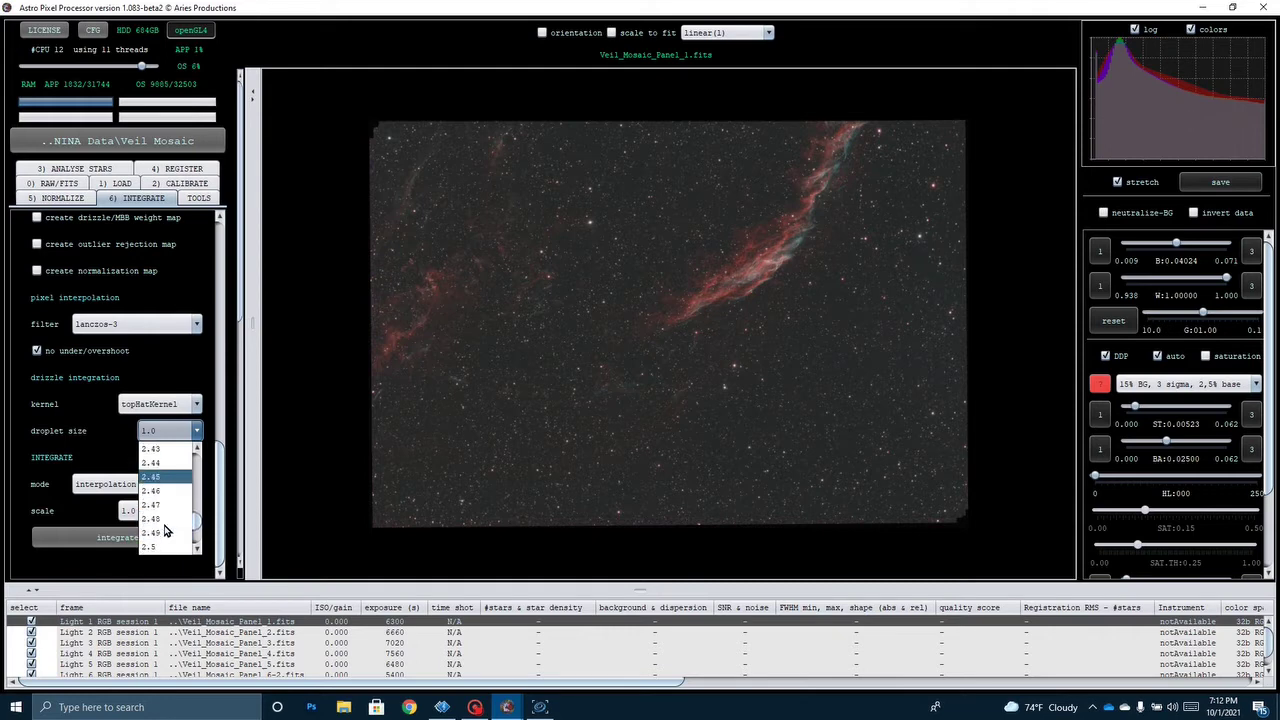
scroll(166, 533, up, 1)
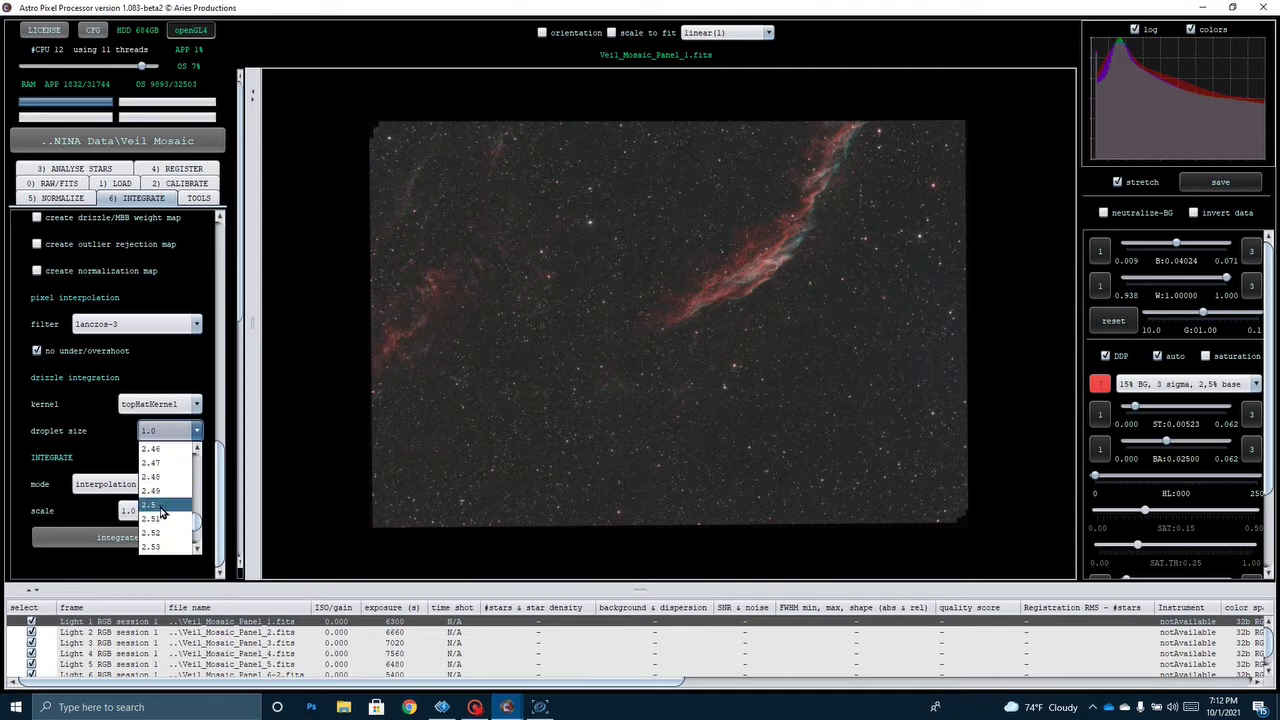
click(160, 507)
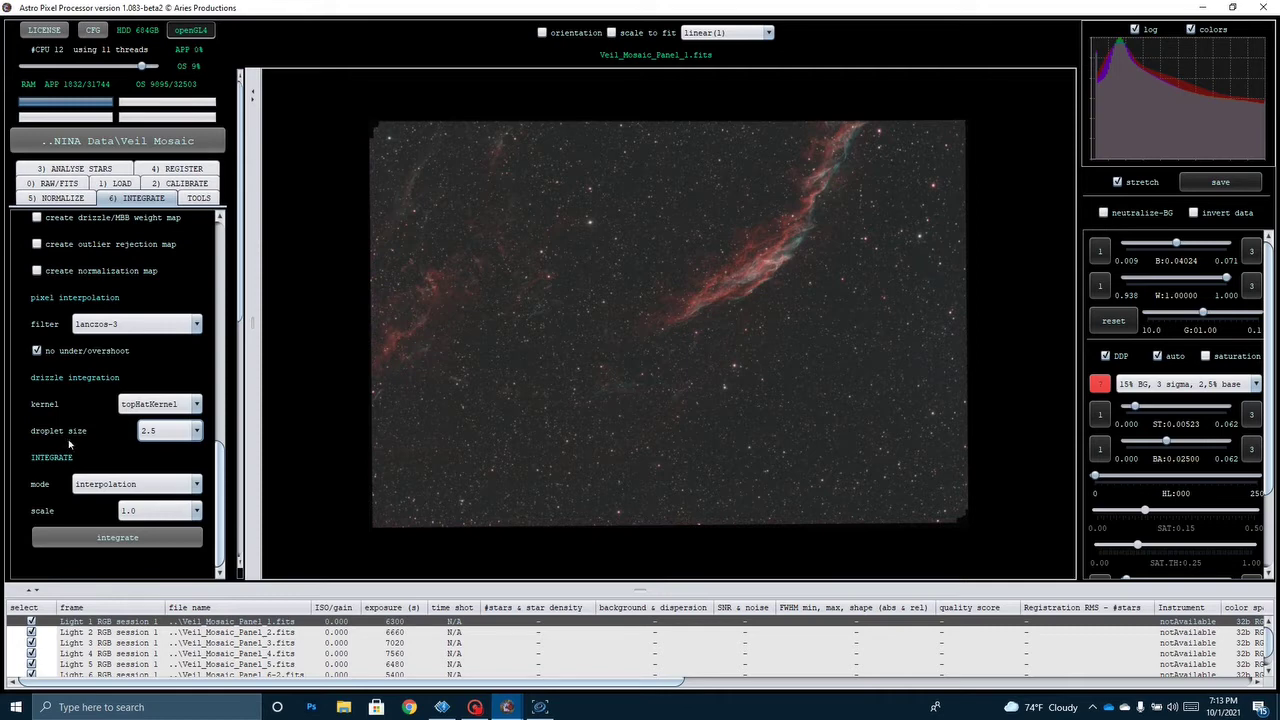
click(180, 431)
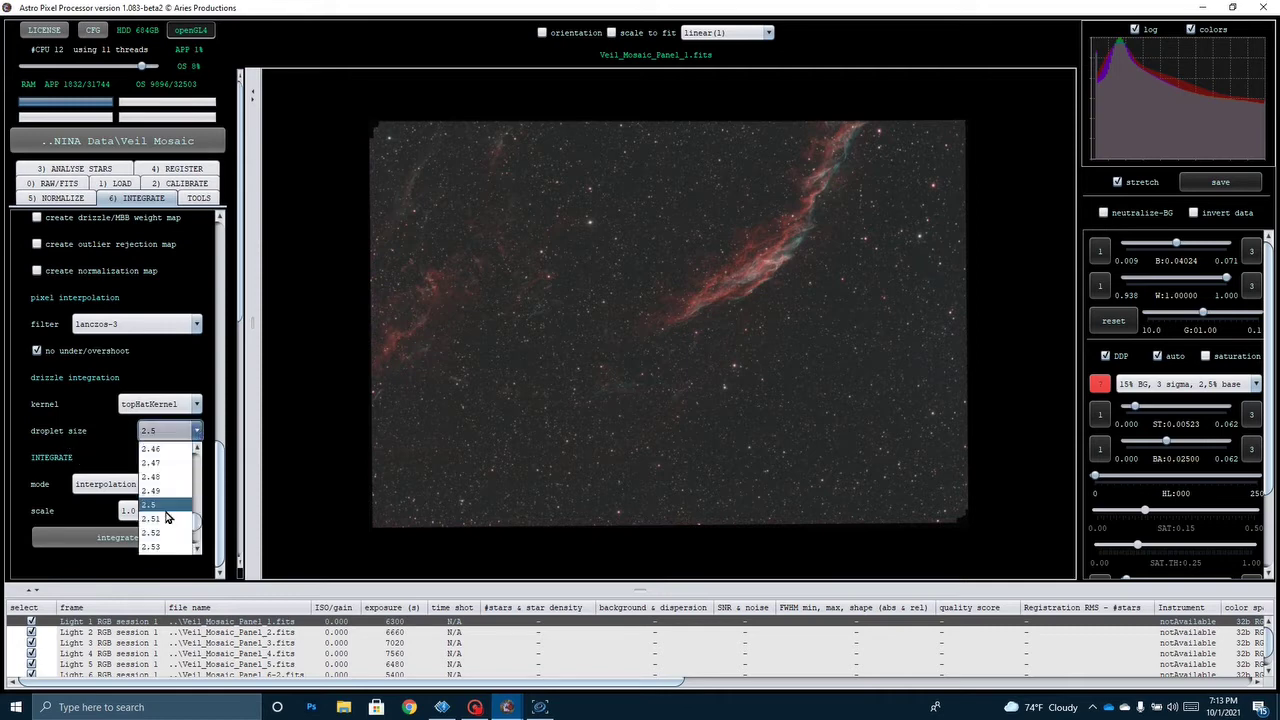
click(172, 506)
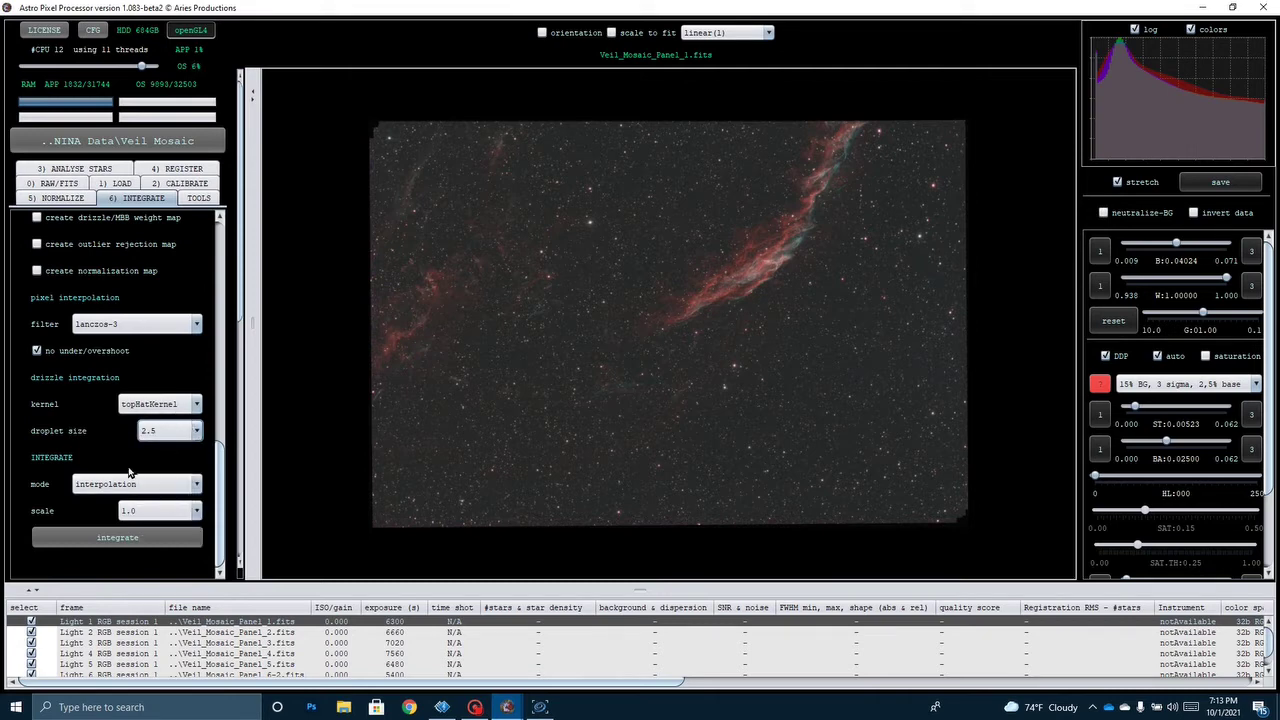
scroll(485, 369, up, 2)
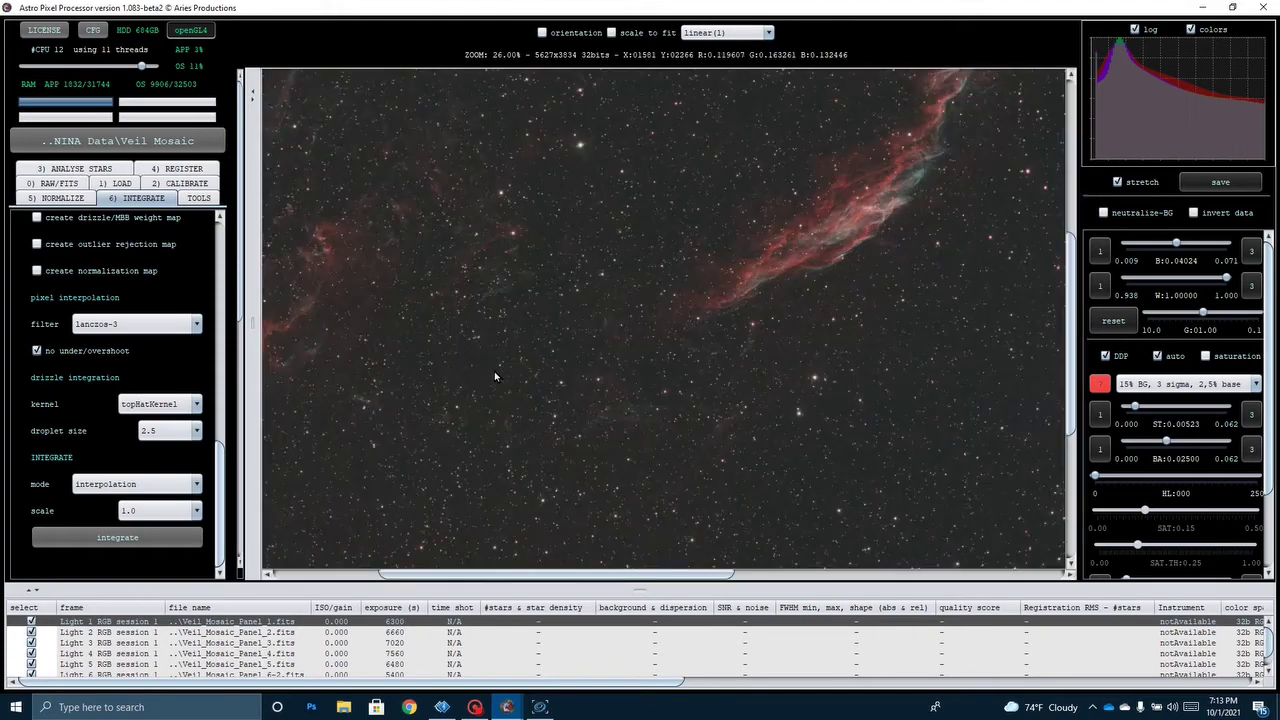
scroll(536, 276, up, 1)
scroll(534, 284, down, 3)
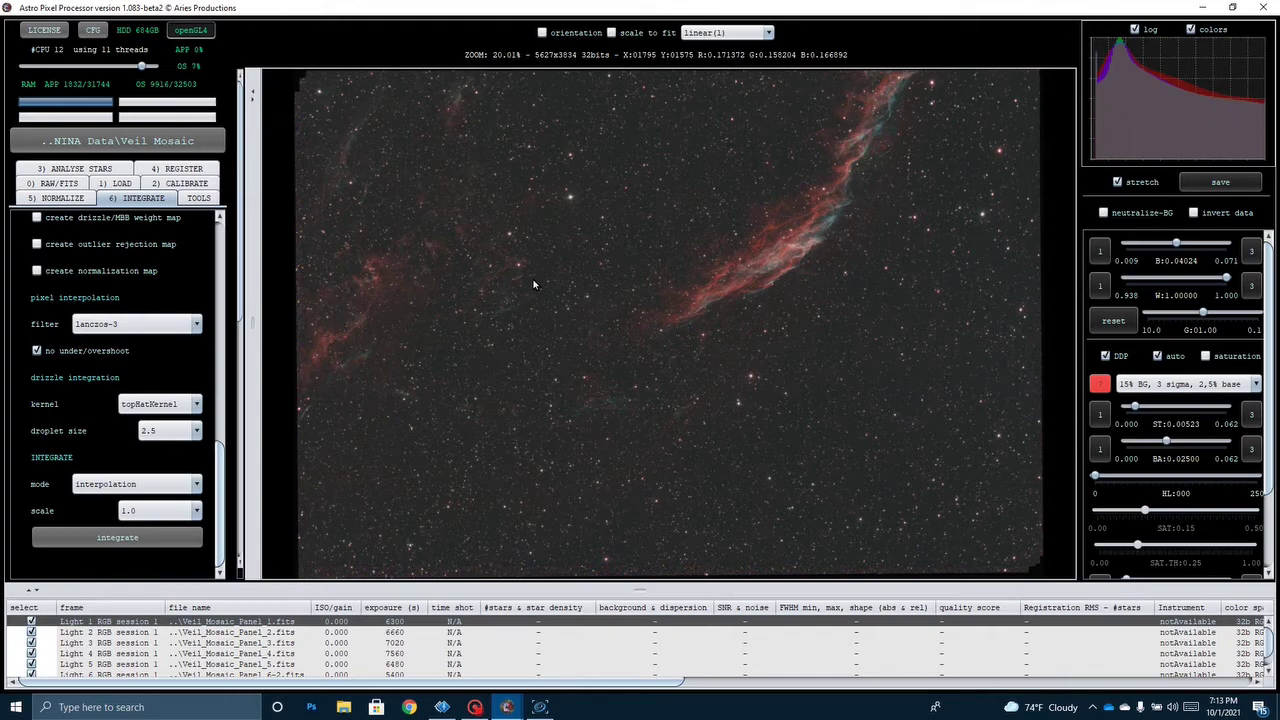
scroll(472, 356, down, 1)
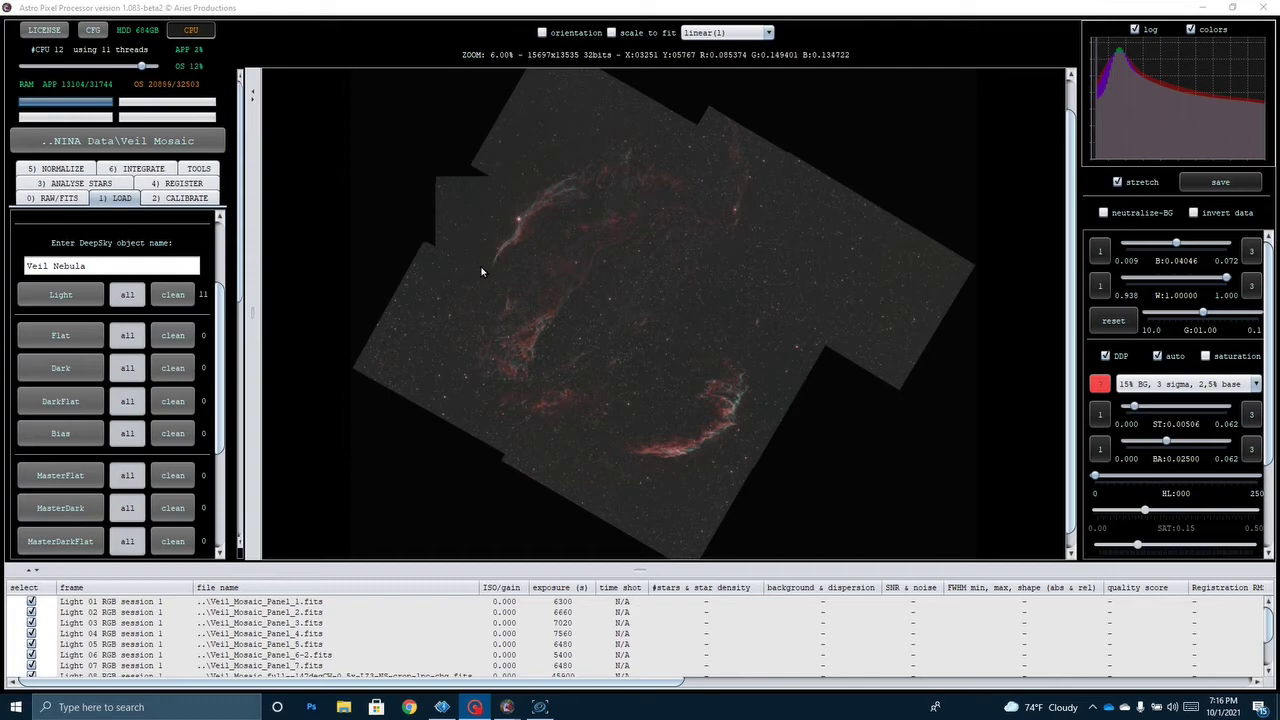
Switch to N.I.N.A., view the rotator equipment page with Manual Rotator, and return to Astro Pixel Processor.
click(540, 707)
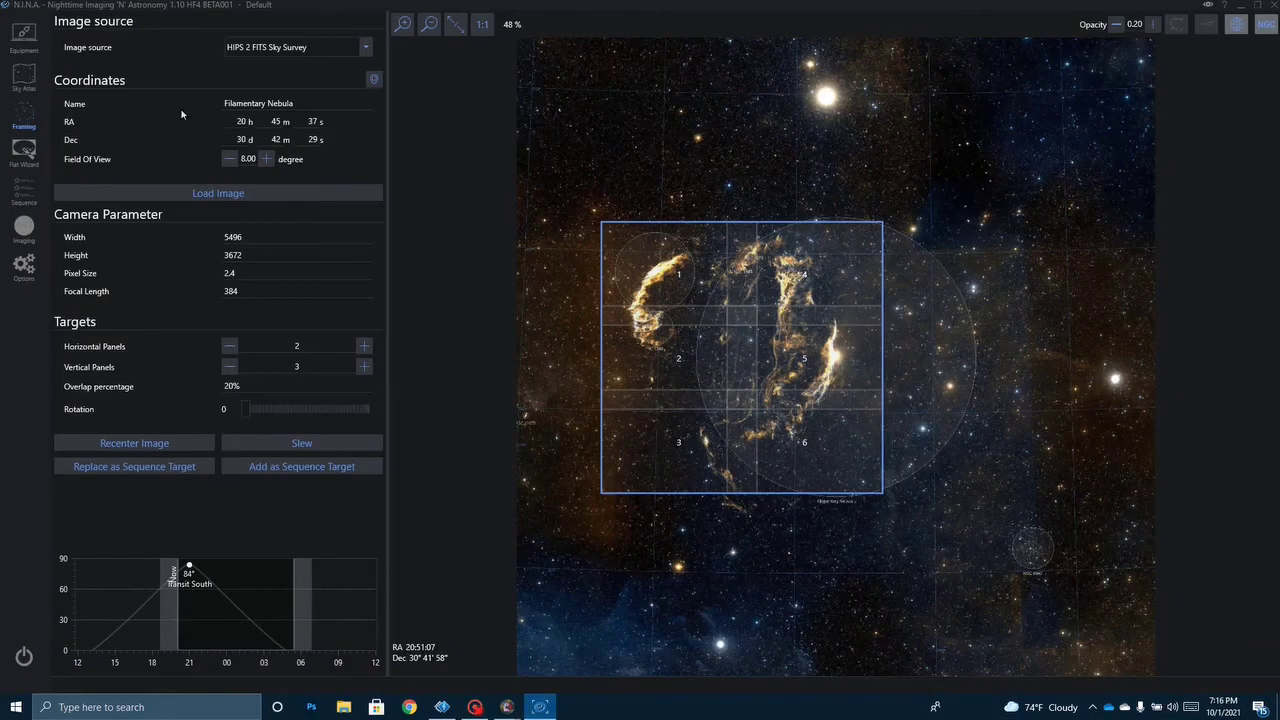
click(20, 38)
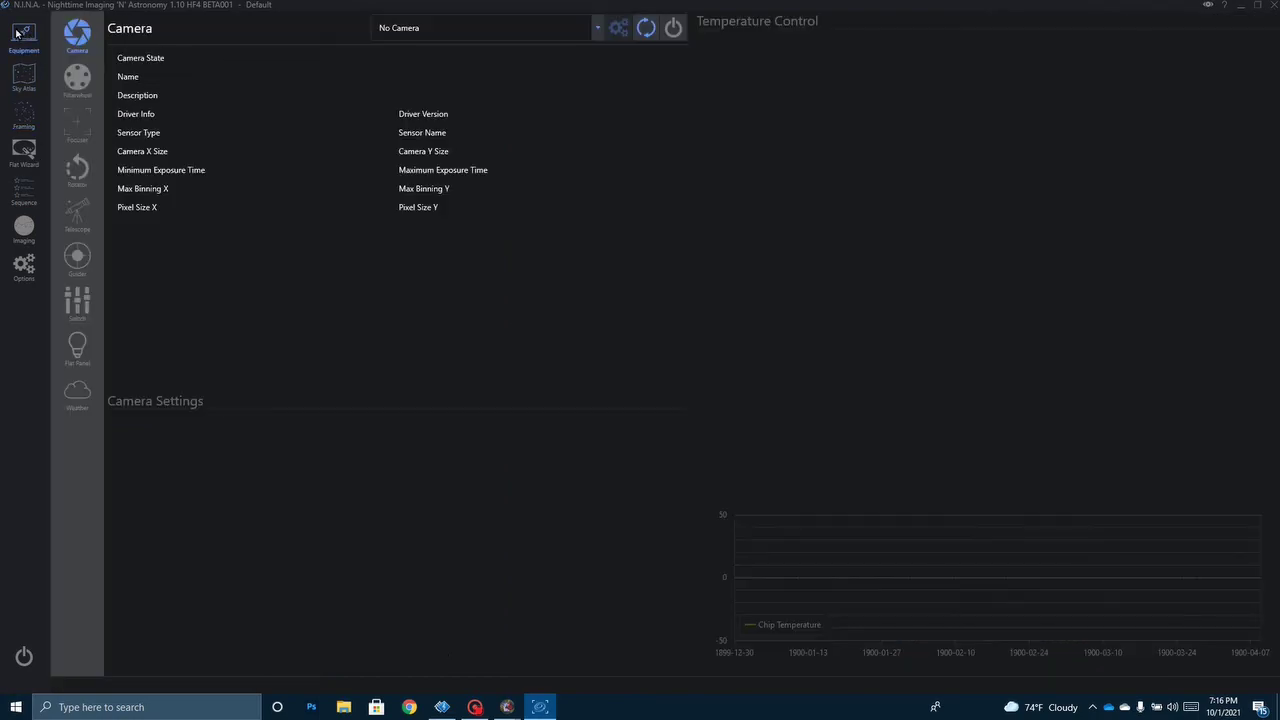
click(78, 172)
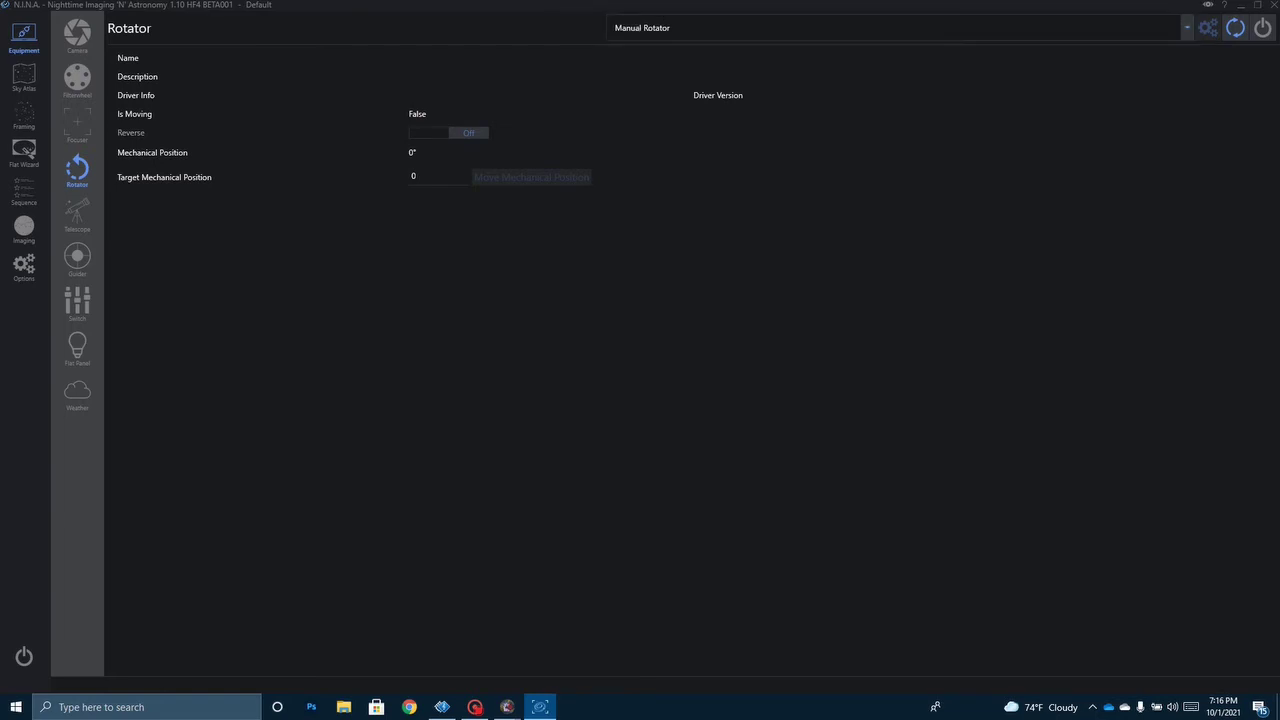
click(1245, 8)
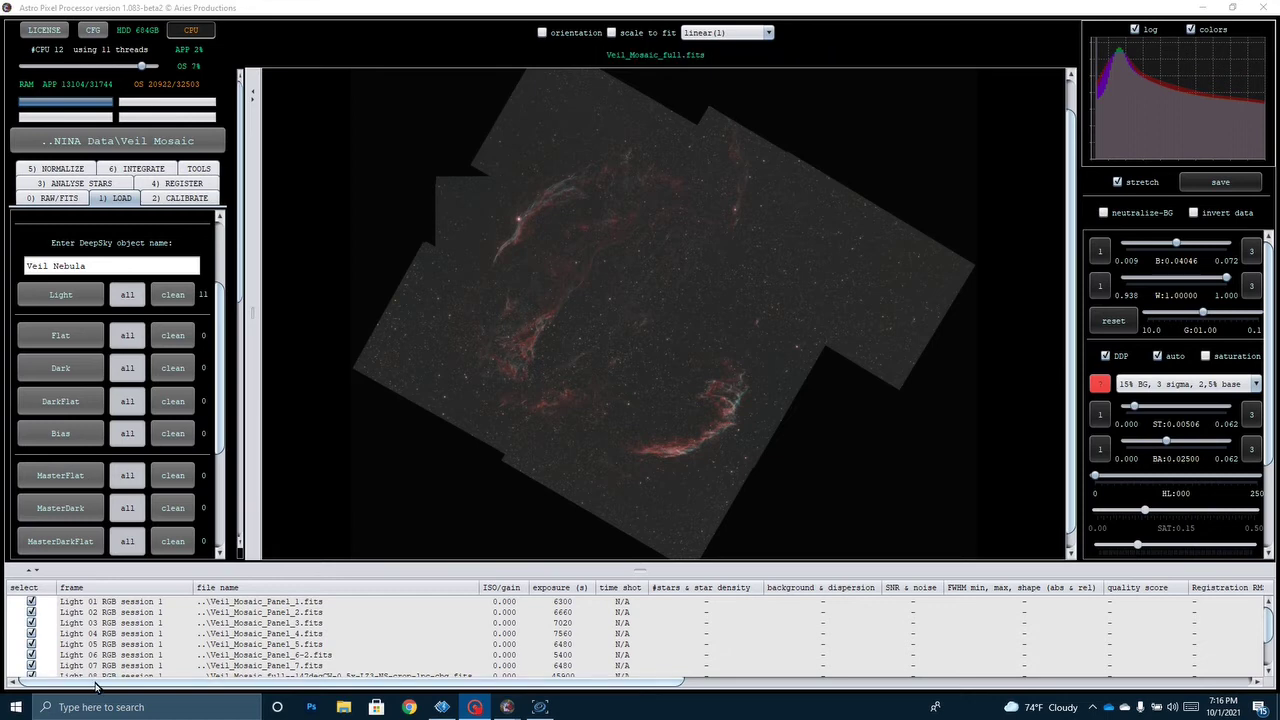
Display the rotated mosaic Veil_Mosaic_full--147degCW-0.5x-LZ3-NS.fits from the frame list.
scroll(88, 655, down, 1)
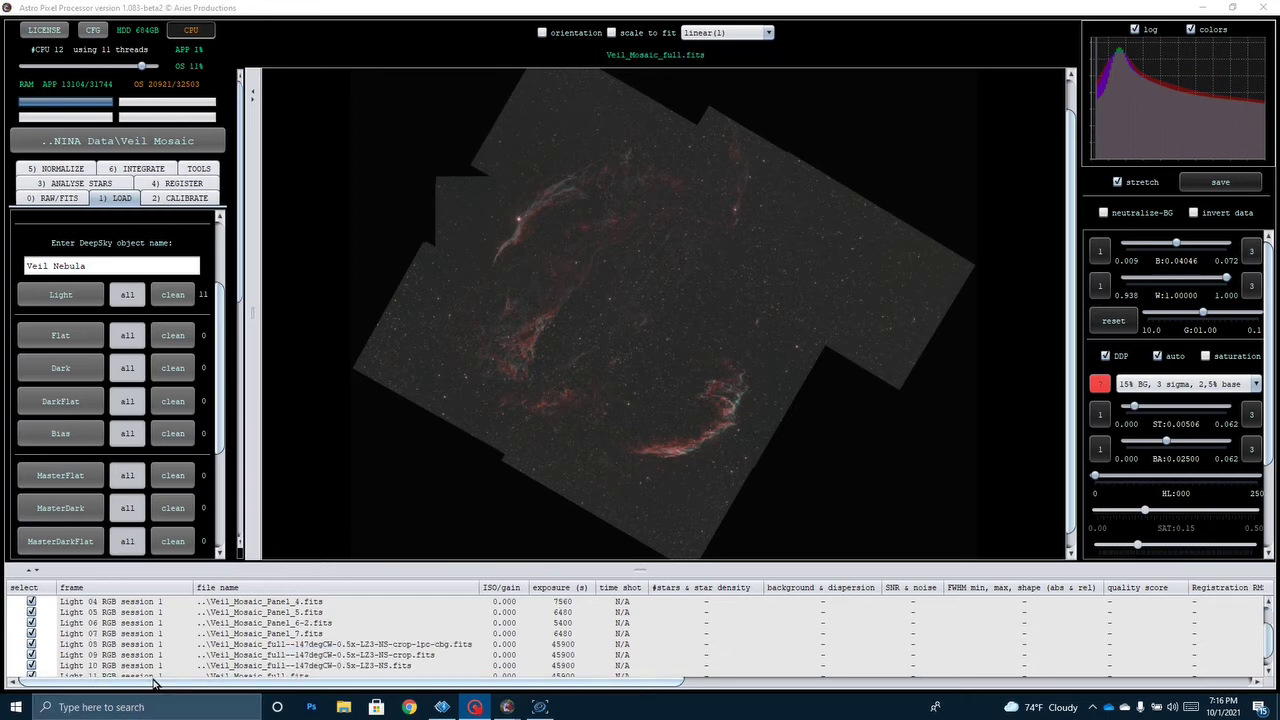
scroll(156, 676, down, 1)
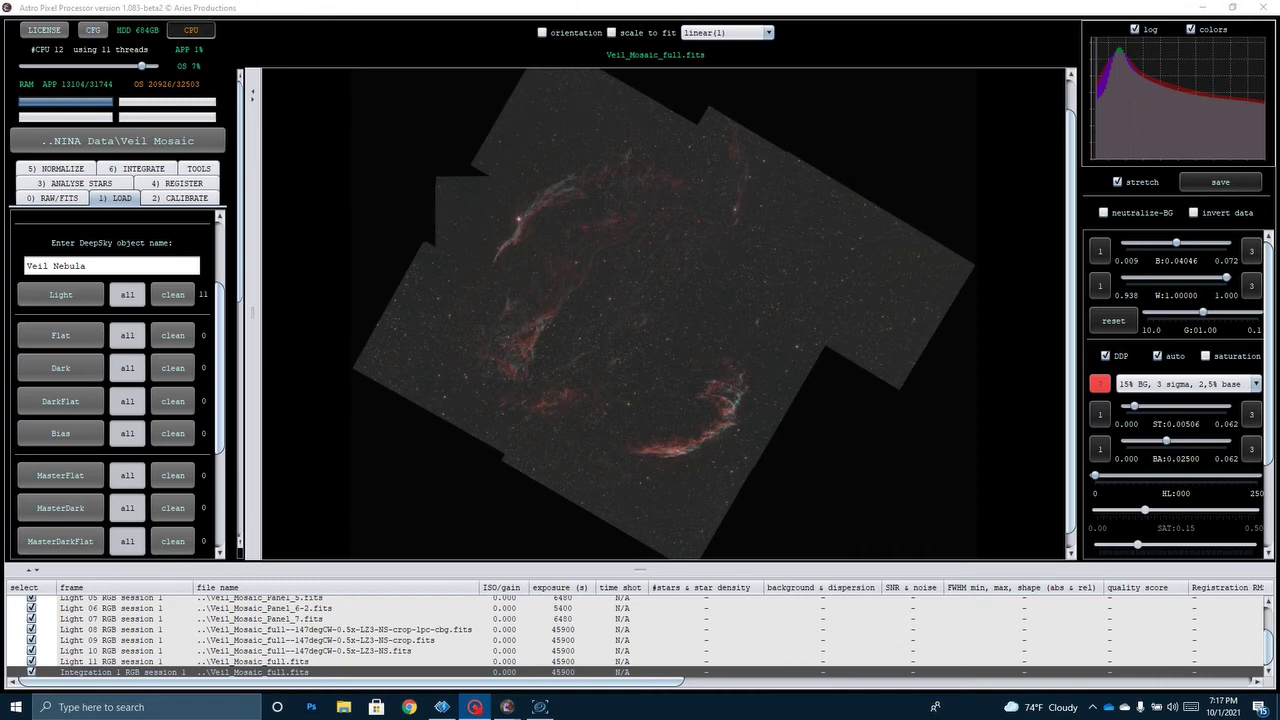
click(130, 651)
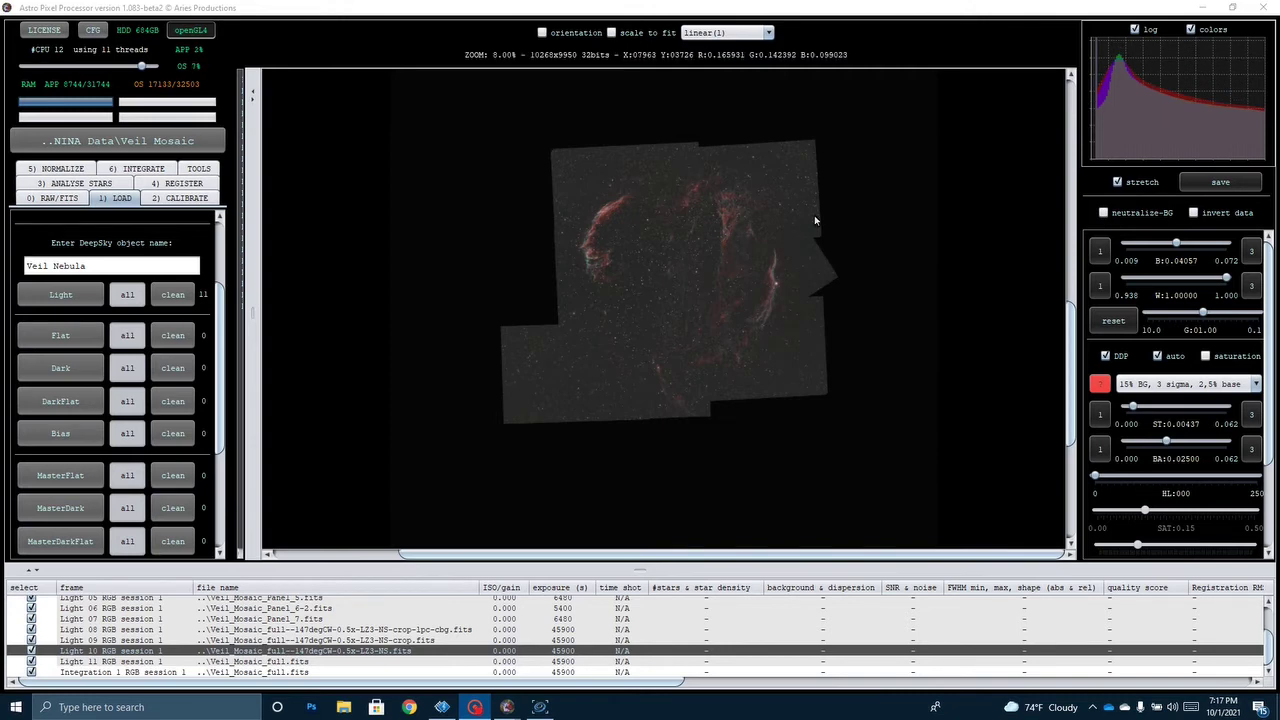
click(200, 170)
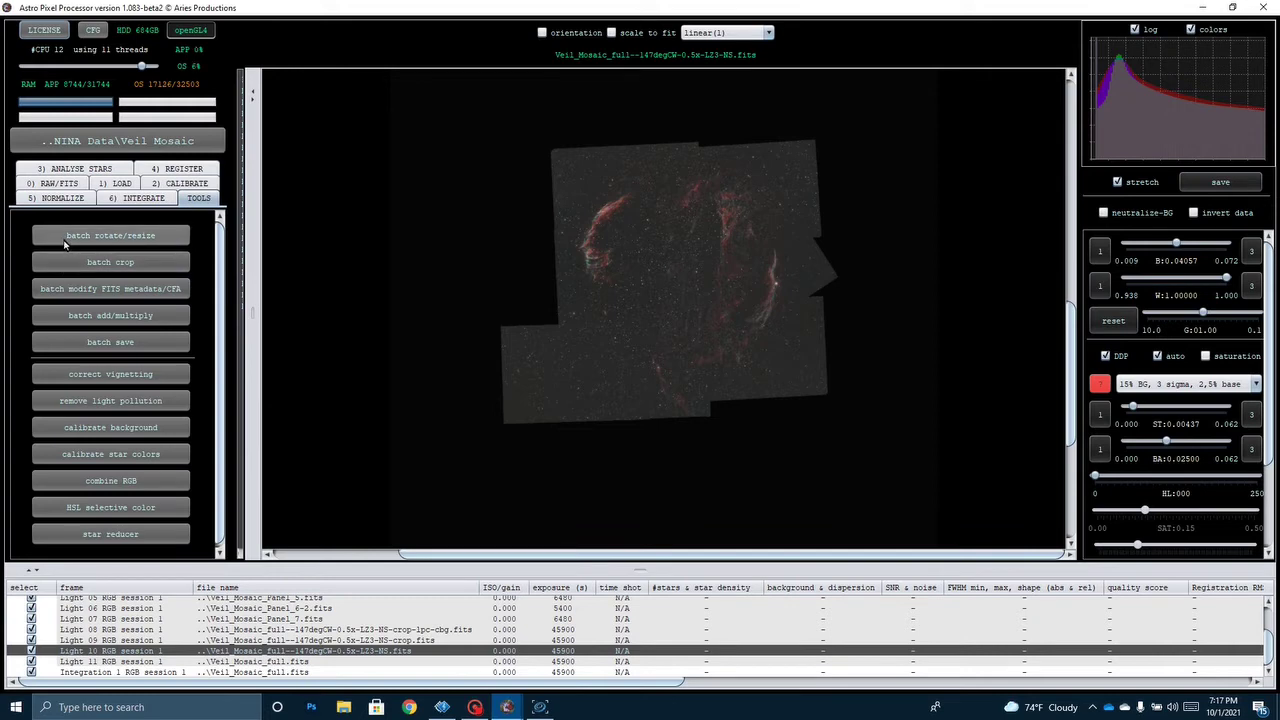
click(65, 240)
click(850, 369)
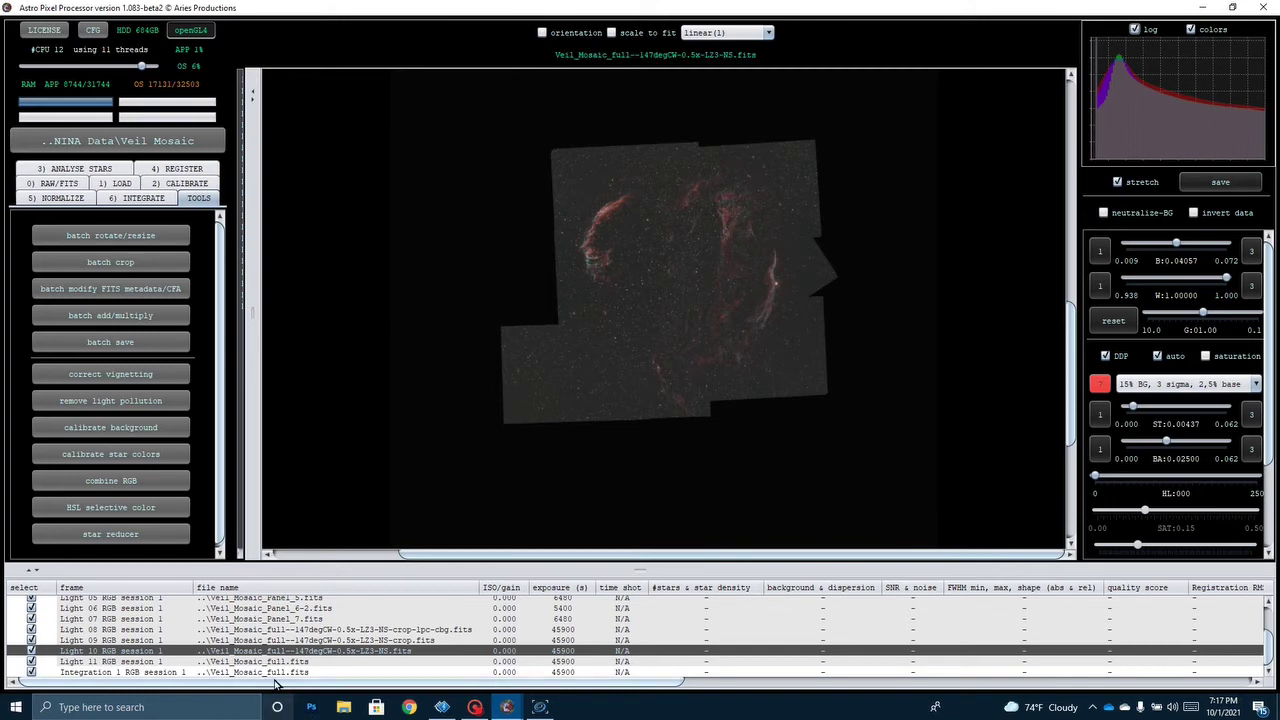
Display Veil_Mosaic_full--147degCW-0.5x-LZ3-NS-crop.fits and start light pollution removal on it.
double_click(282, 641)
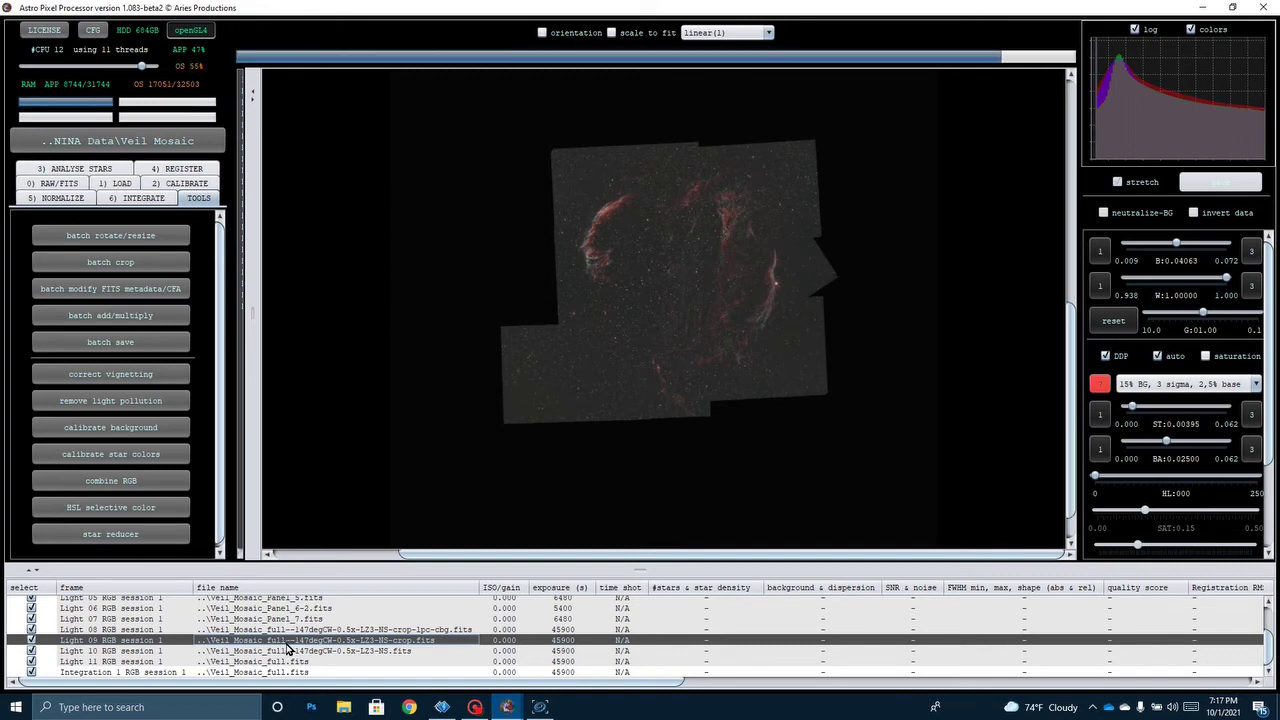
scroll(763, 223, down, 1)
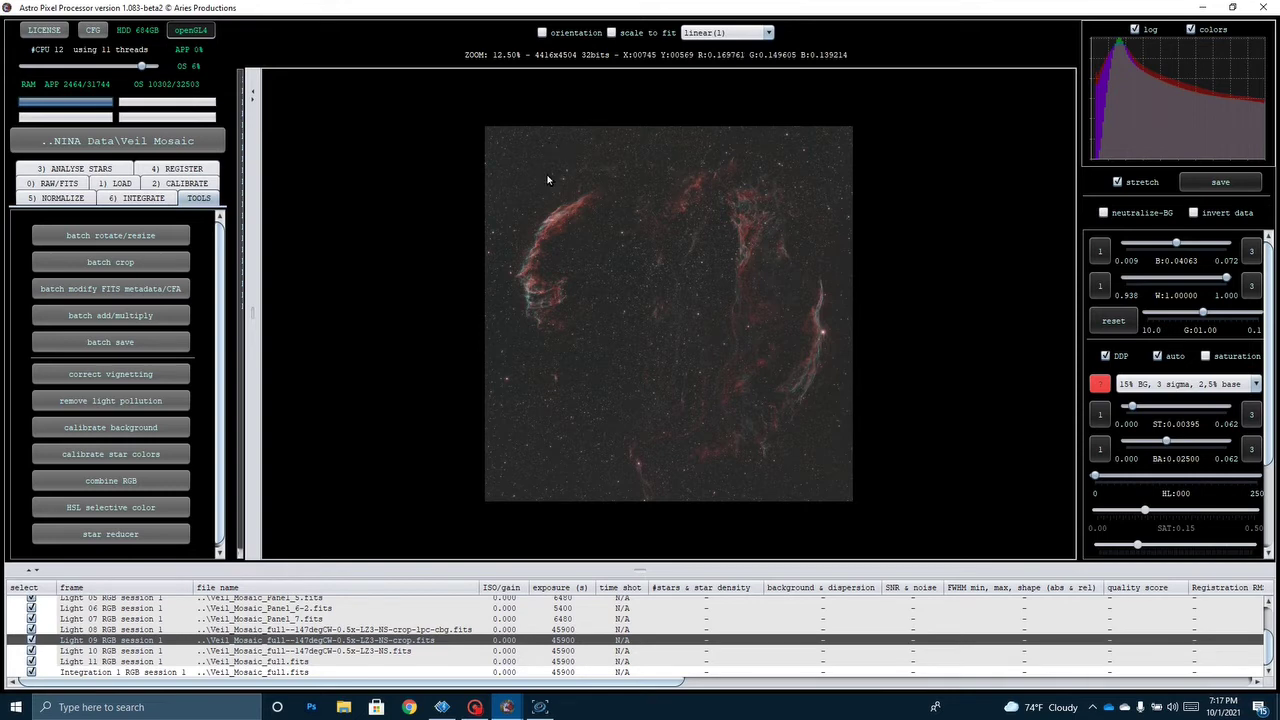
click(75, 402)
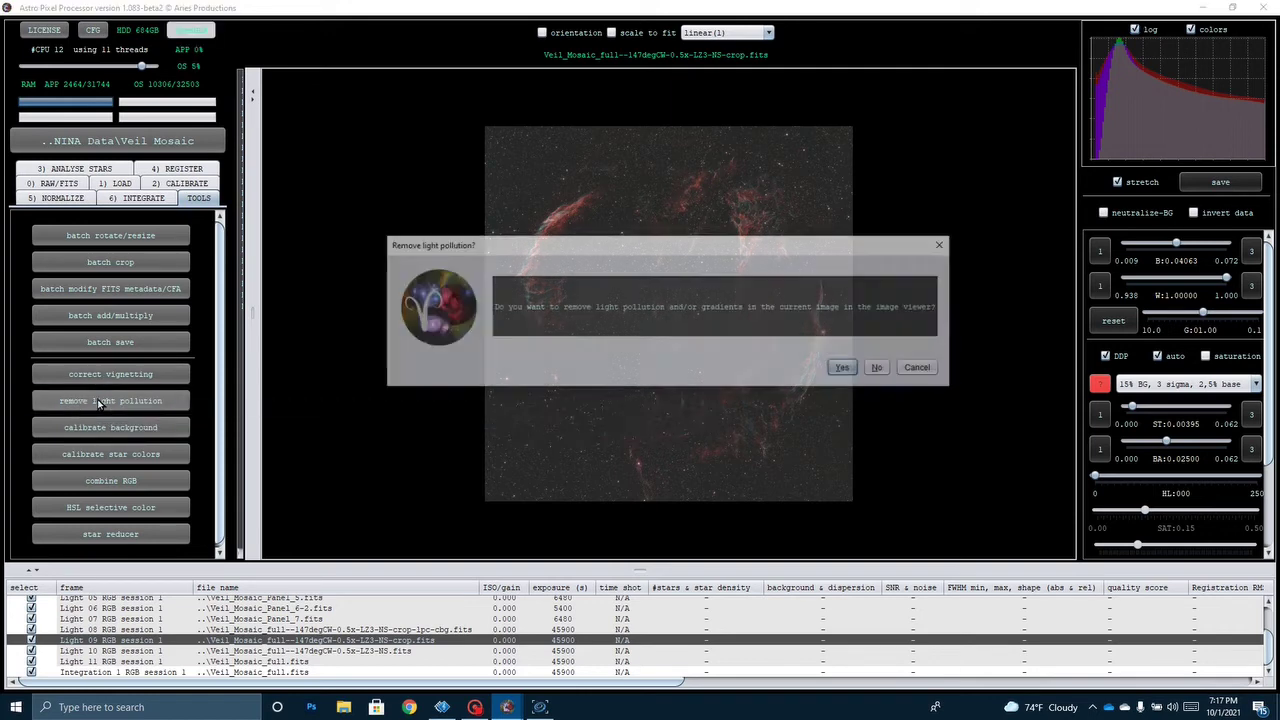
click(843, 369)
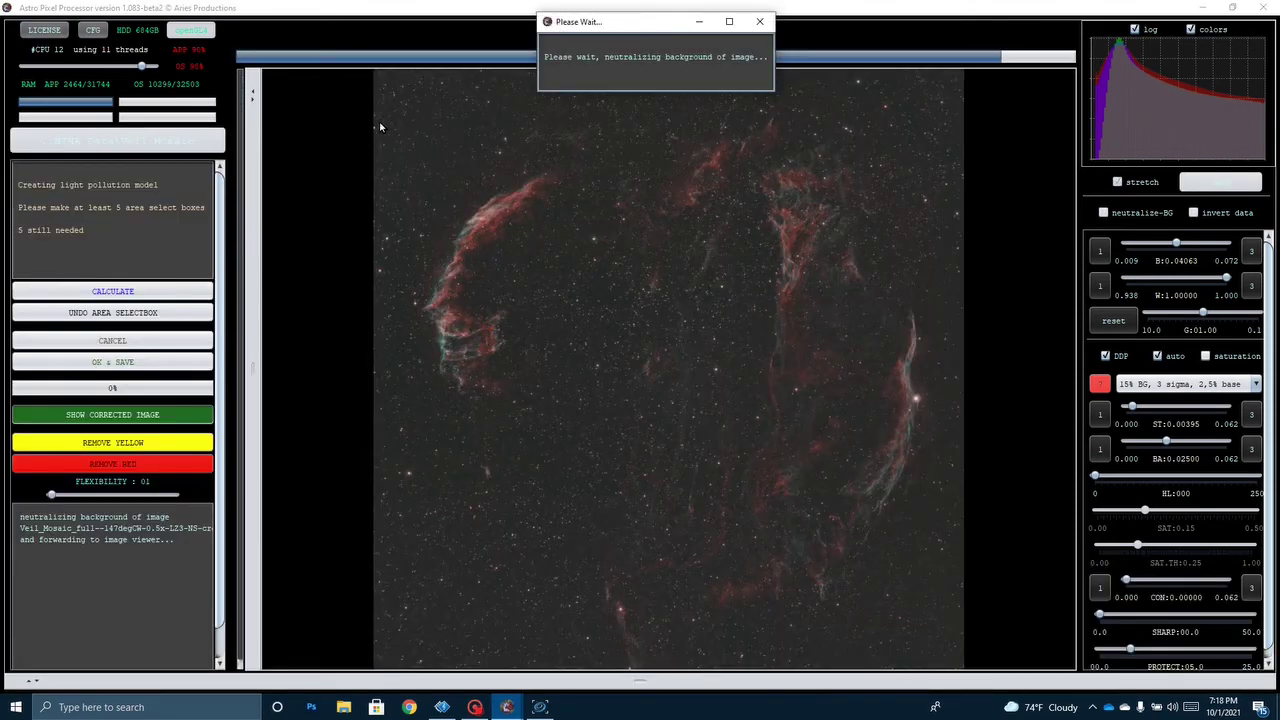
Mark 11 small background area boxes near the edges and corners of the cropped mosaic, avoiding the nebulosity.
mouse_move(380, 103)
mouse_down()
mouse_move(431, 131)
mouse_move(413, 172)
mouse_up()
drag(881, 85, 897, 101)
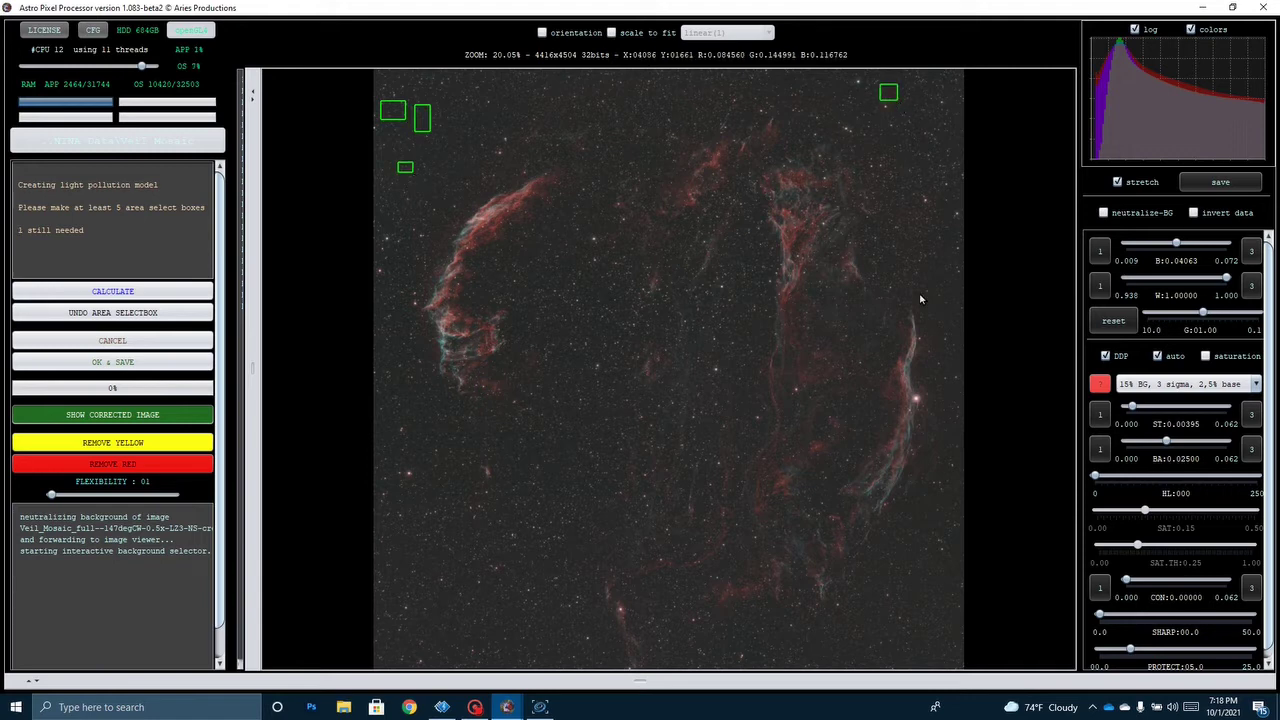
drag(932, 252, 945, 302)
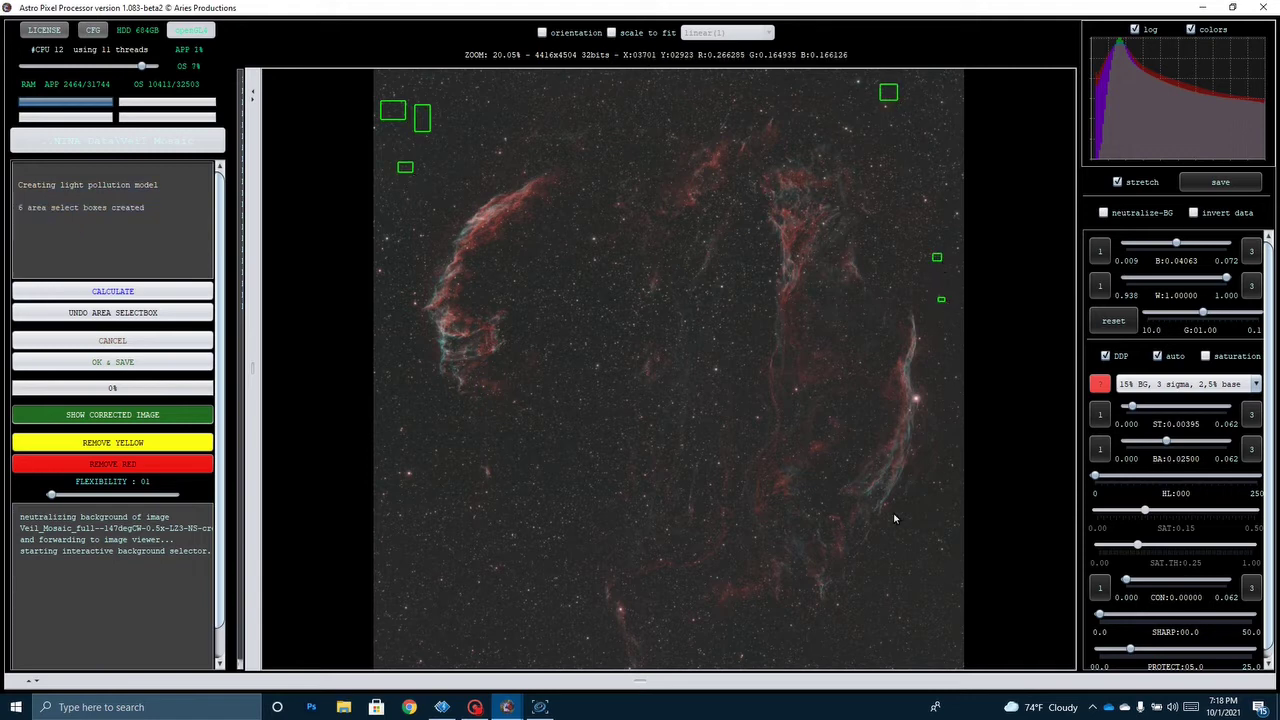
drag(844, 634, 926, 641)
drag(418, 626, 409, 617)
drag(551, 641, 540, 630)
drag(380, 524, 398, 530)
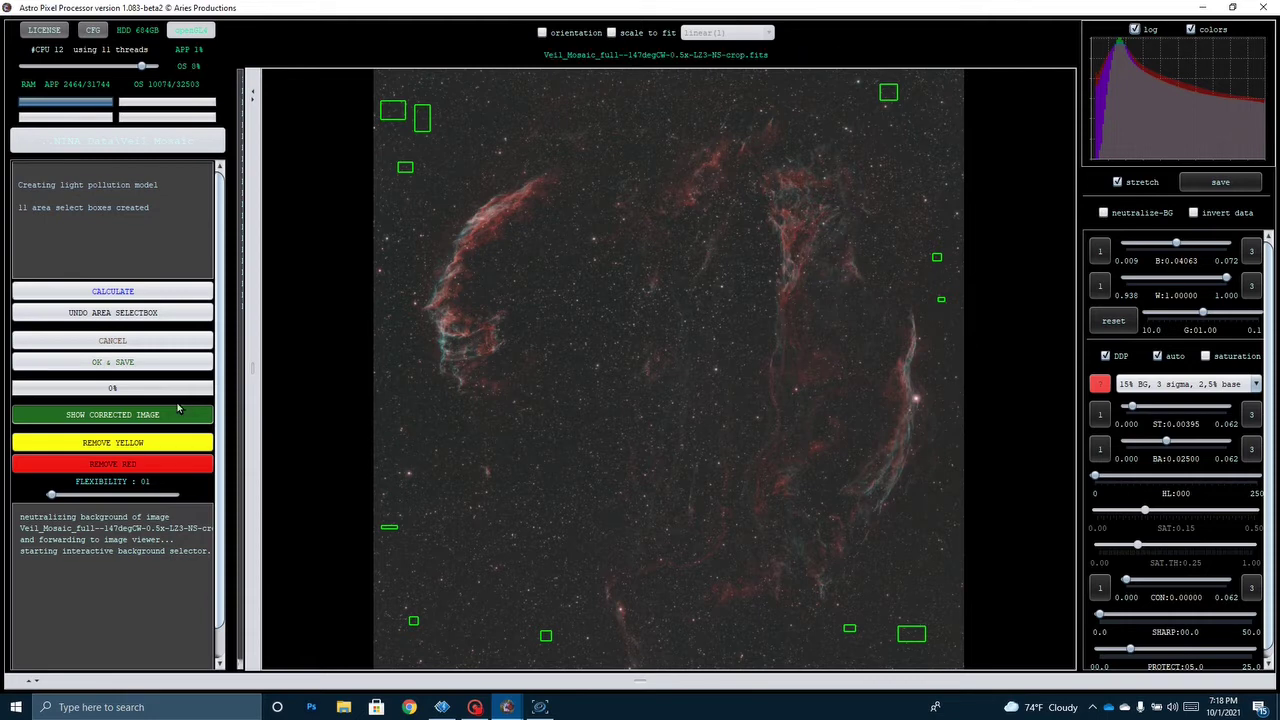
Accept and save the light pollution model, and display Veil_Mosaic_full--147degCW-0.5x-LZ3-NS-crop-lpc-cbg.fits.
click(122, 362)
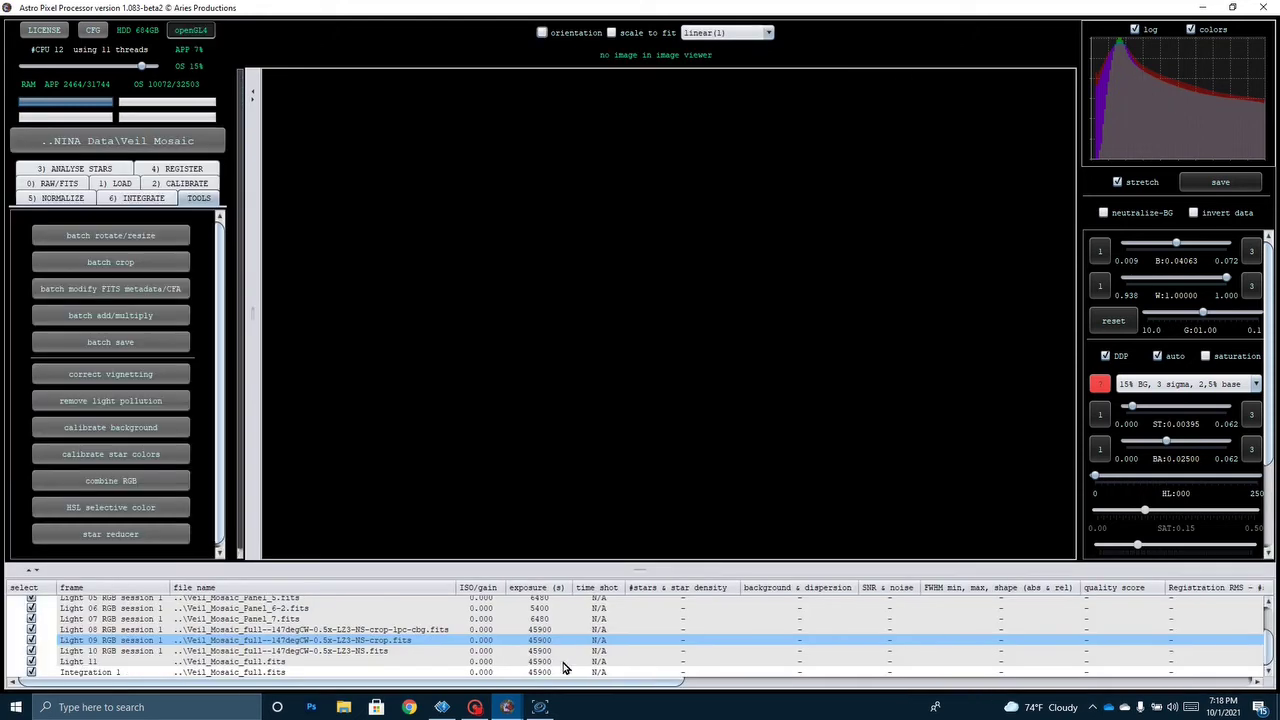
click(358, 630)
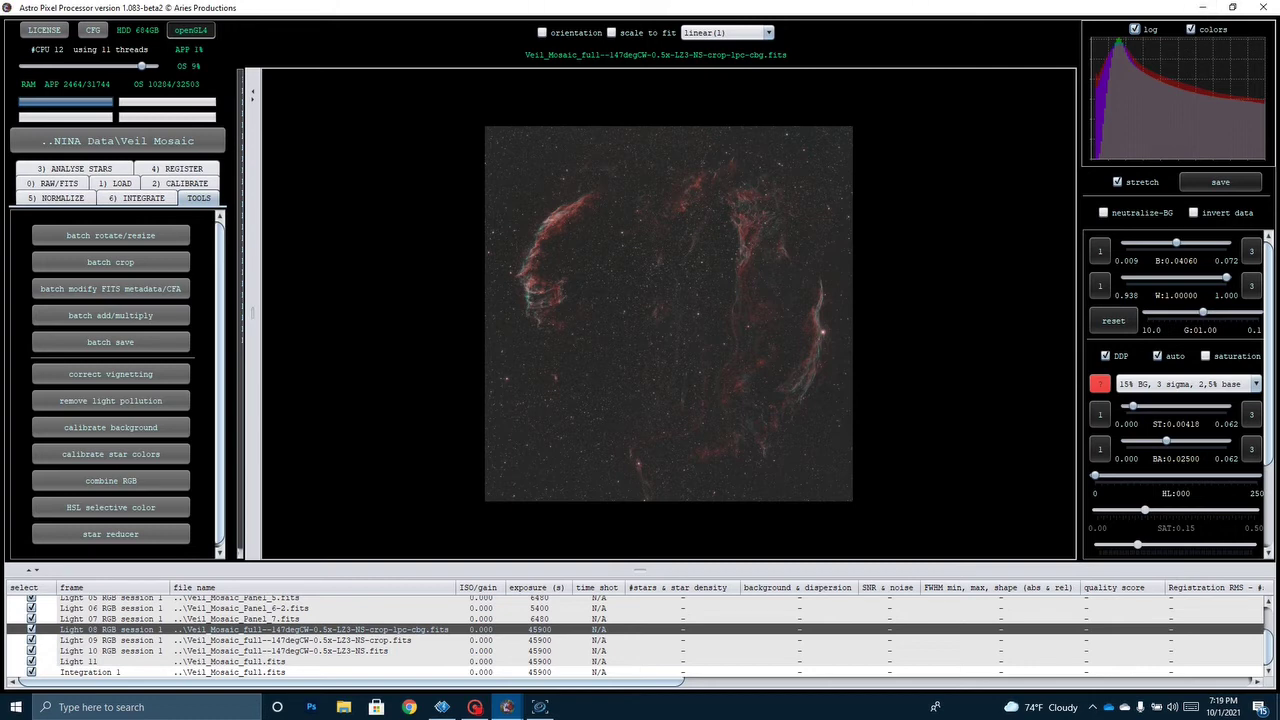
Switch to Photoshop and display the starless image Veil Mosaic_starless.tif.
key(alt+Tab)
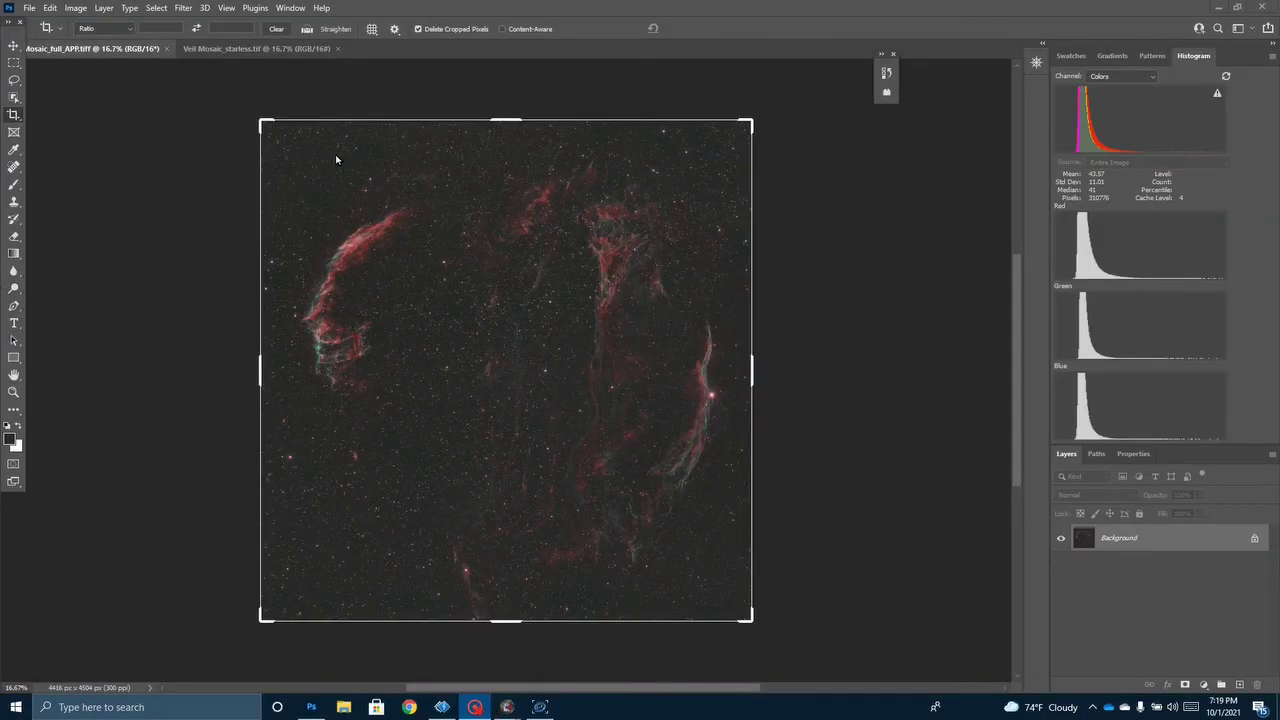
click(228, 49)
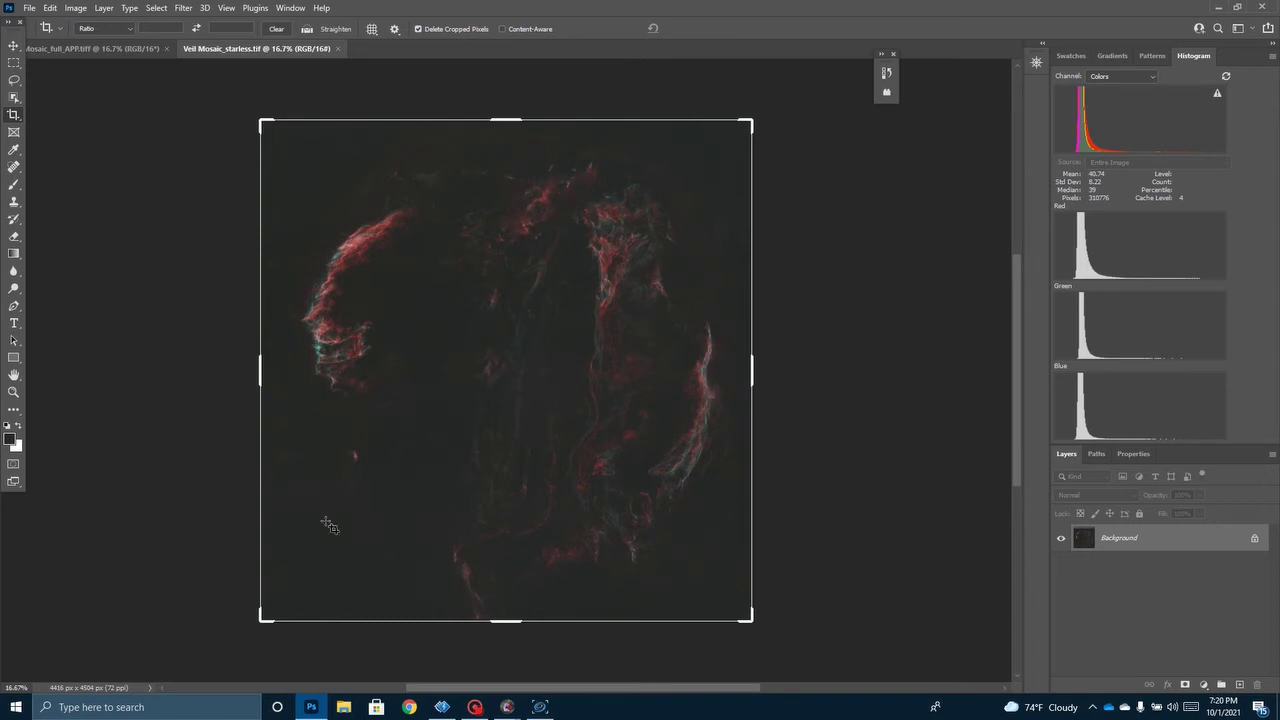
Try a brightening RGB Curves adjustment on the starless mosaic, raising input 54 to output 67.
click(74, 9)
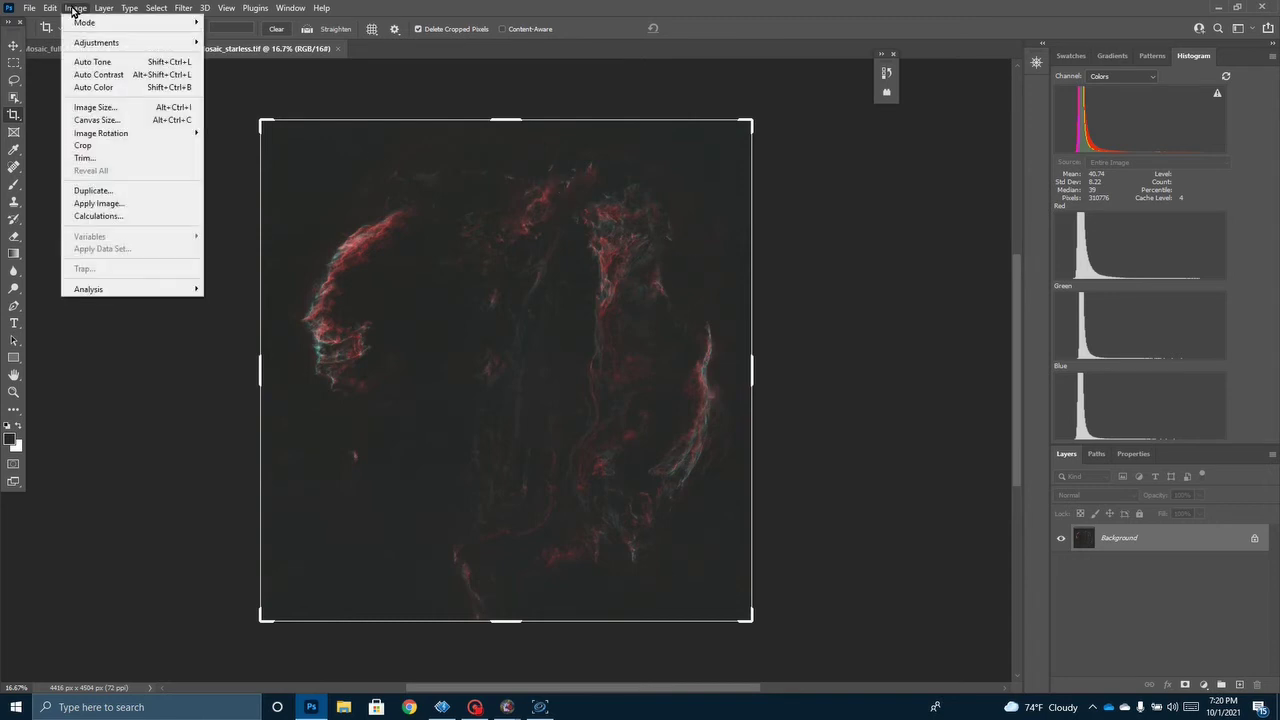
mouse_move(96, 42)
click(226, 68)
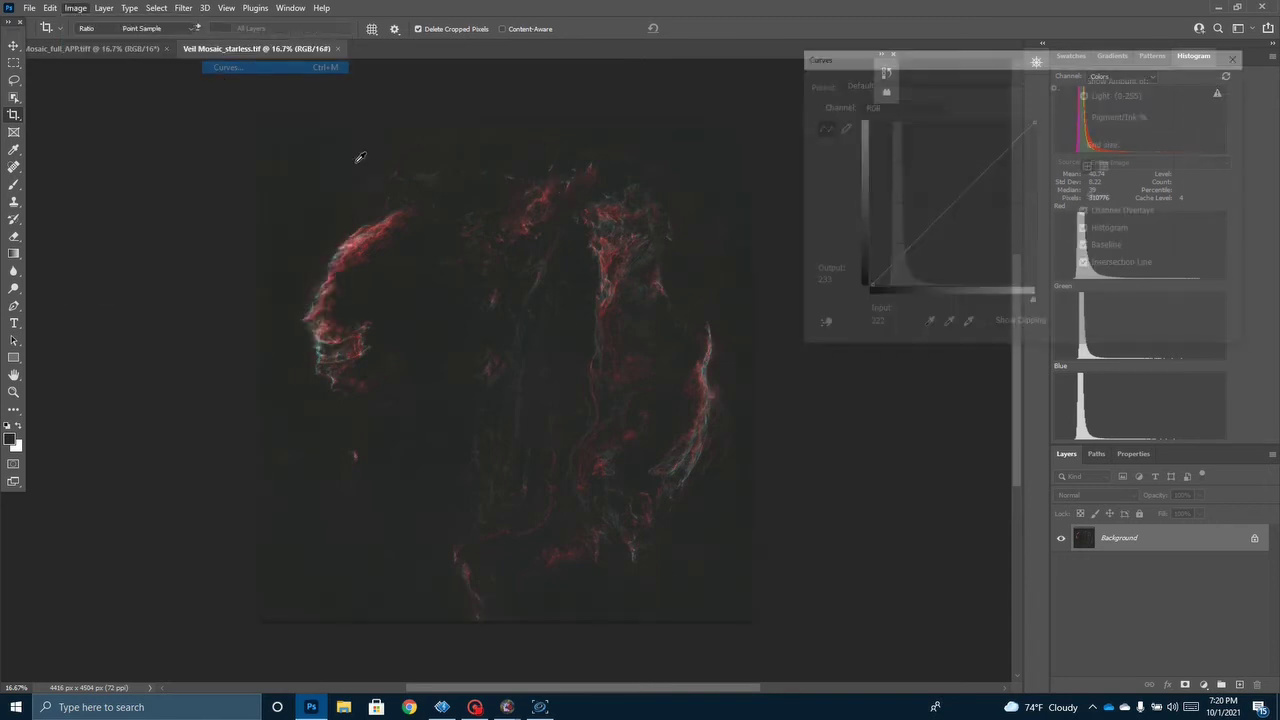
mouse_move(897, 258)
mouse_down()
mouse_move(903, 245)
mouse_move(885, 273)
mouse_move(903, 243)
mouse_up()
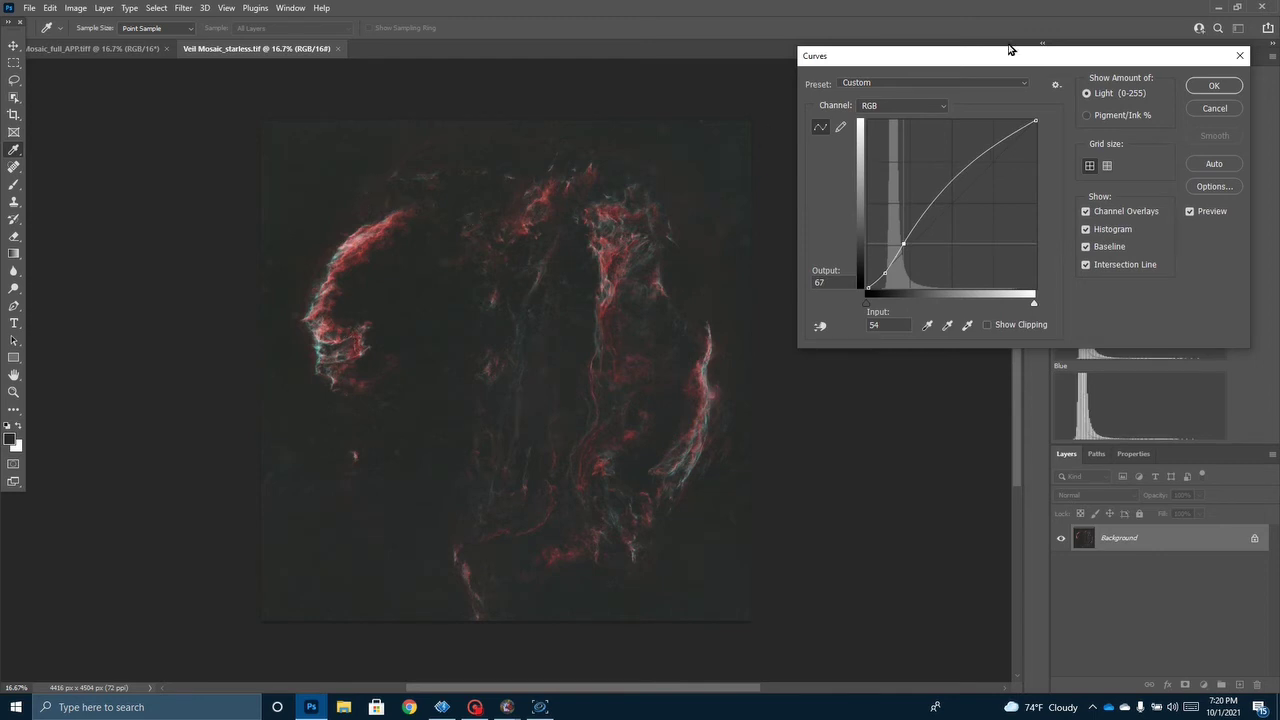
click(1208, 96)
key(c)
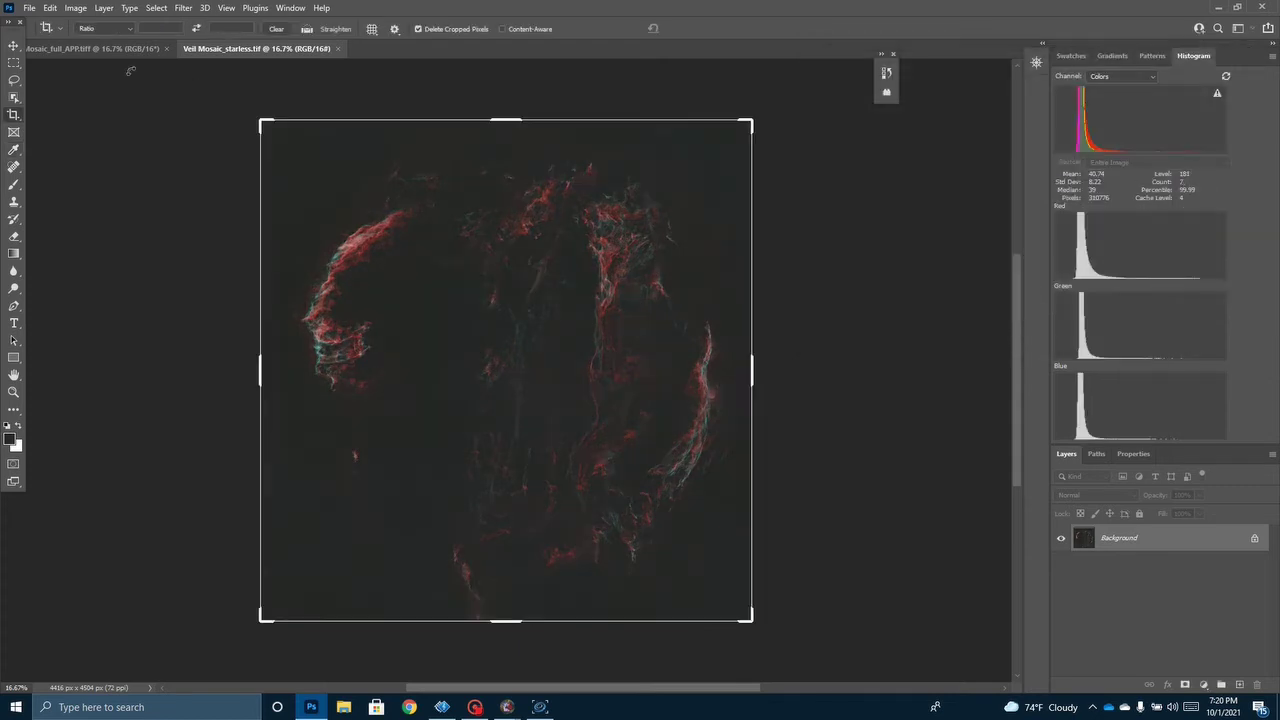
Dismiss the crop frame on the starry mosaic Mosaic_full_APP.tiff, and select and copy the whole image.
click(95, 48)
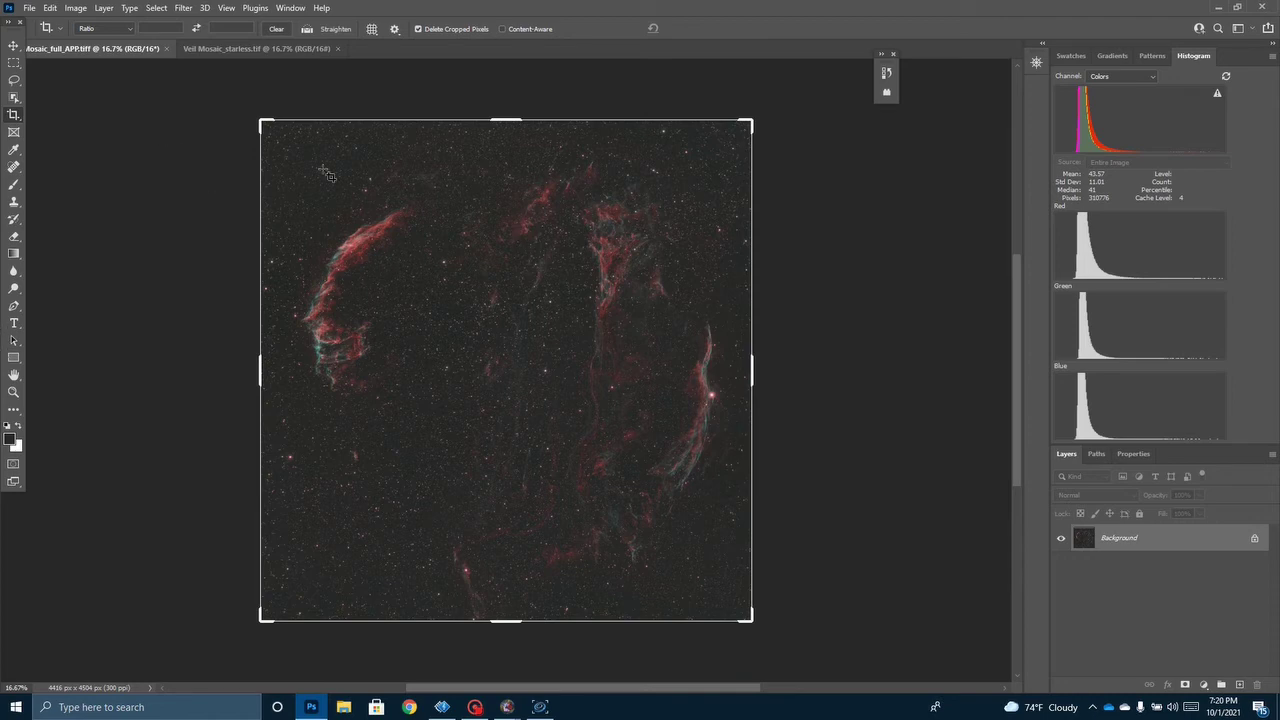
click(357, 203)
drag(202, 169, 200, 165)
key(Escape)
key(Escape)
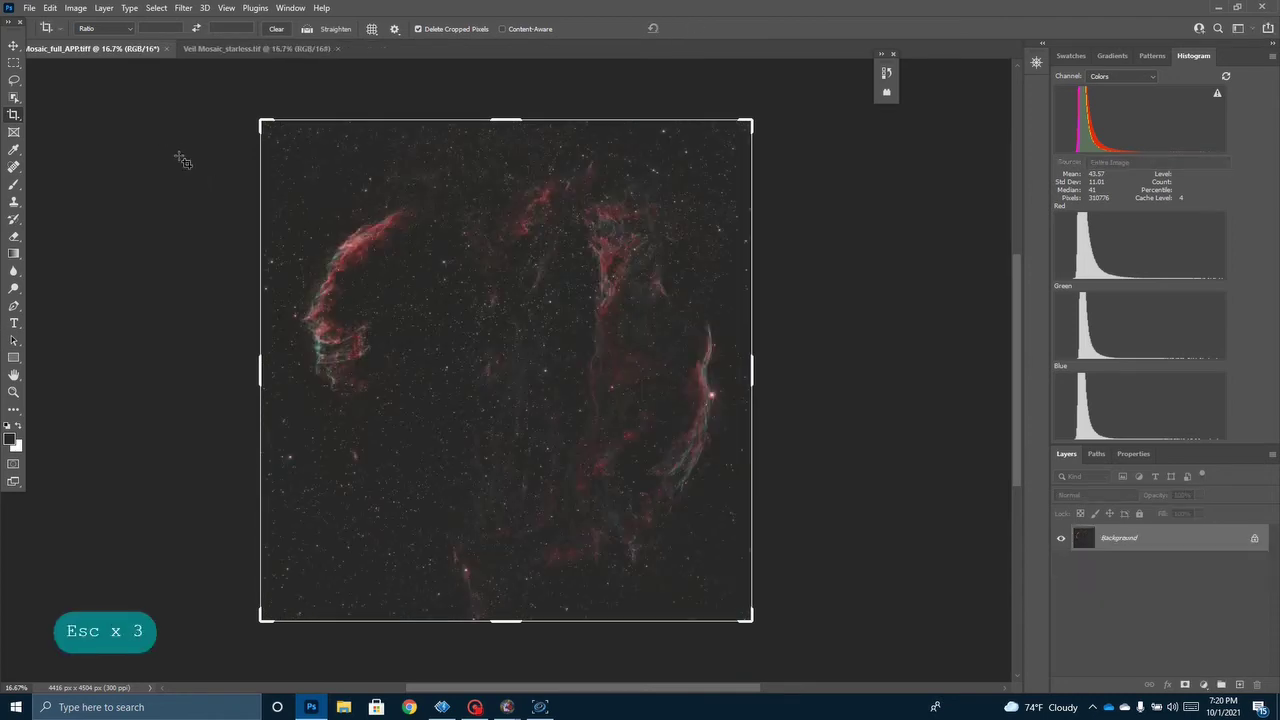
click(180, 158)
key(Escape)
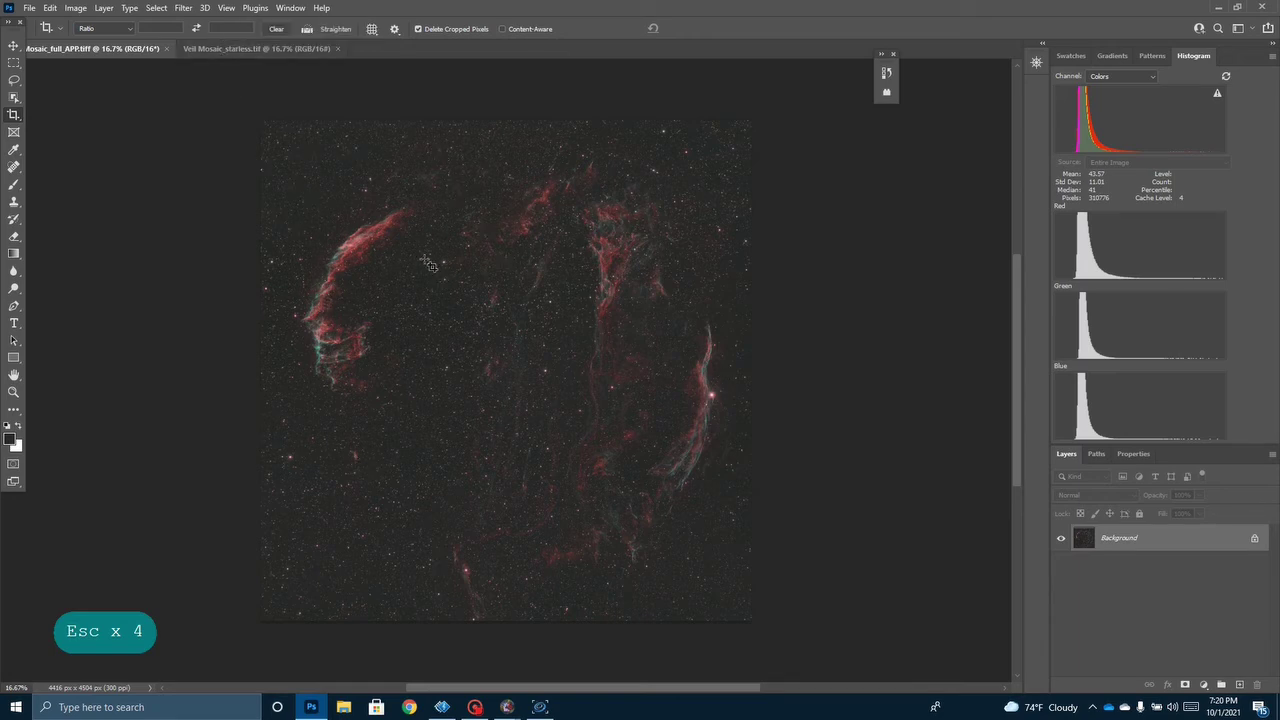
key(ctrl+a)
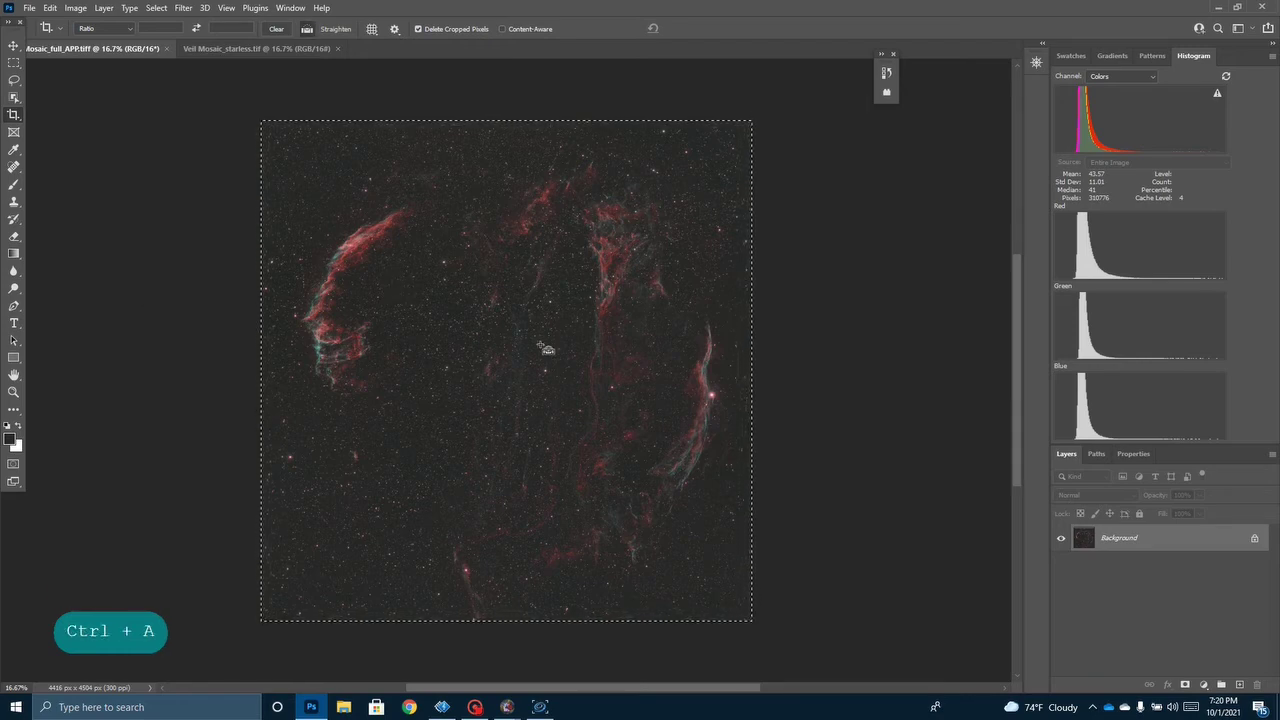
key(ctrl+c)
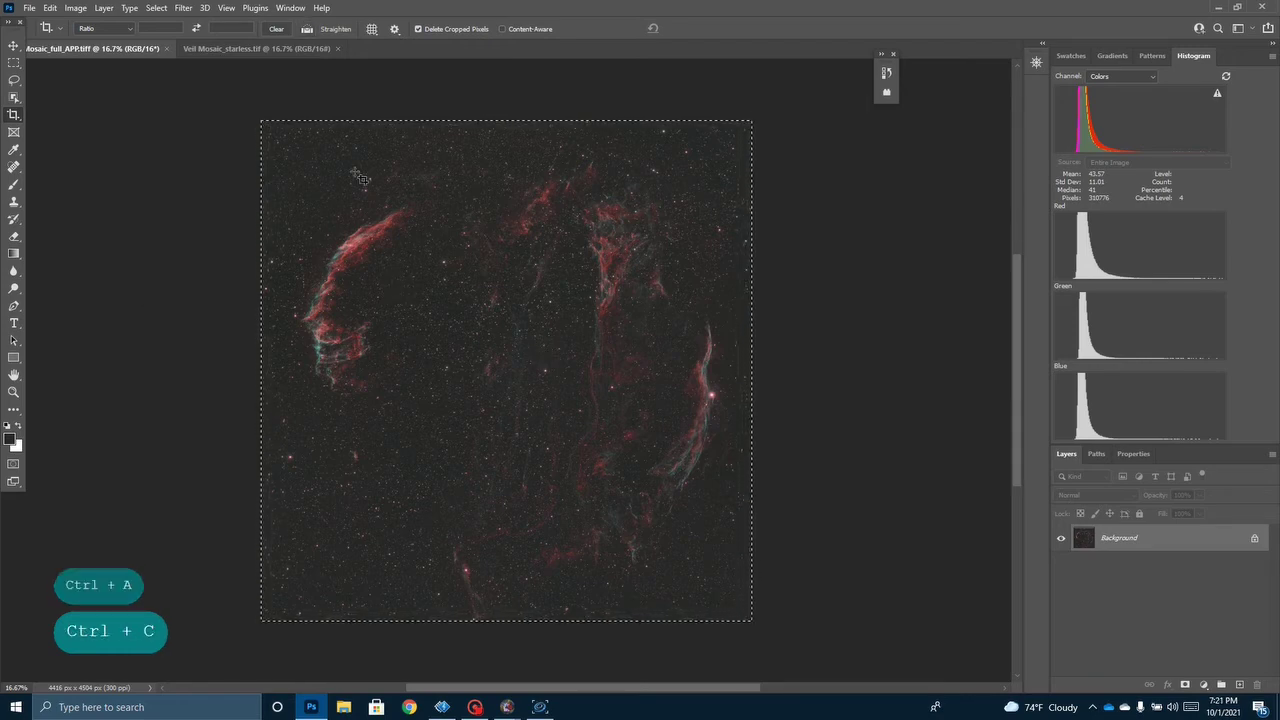
Paste the copied starry mosaic into a new layer above the Background of Veil Mosaic_starless.tif, and open the layer's fill setting.
click(245, 49)
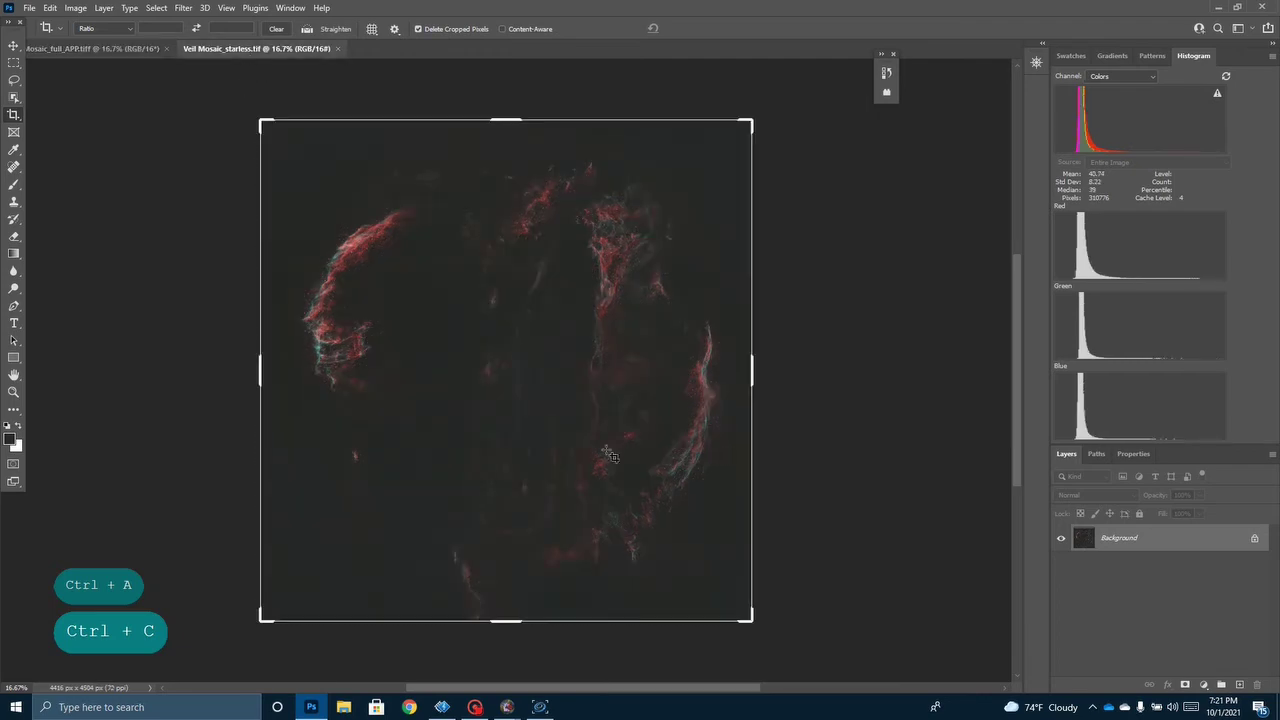
click(1240, 686)
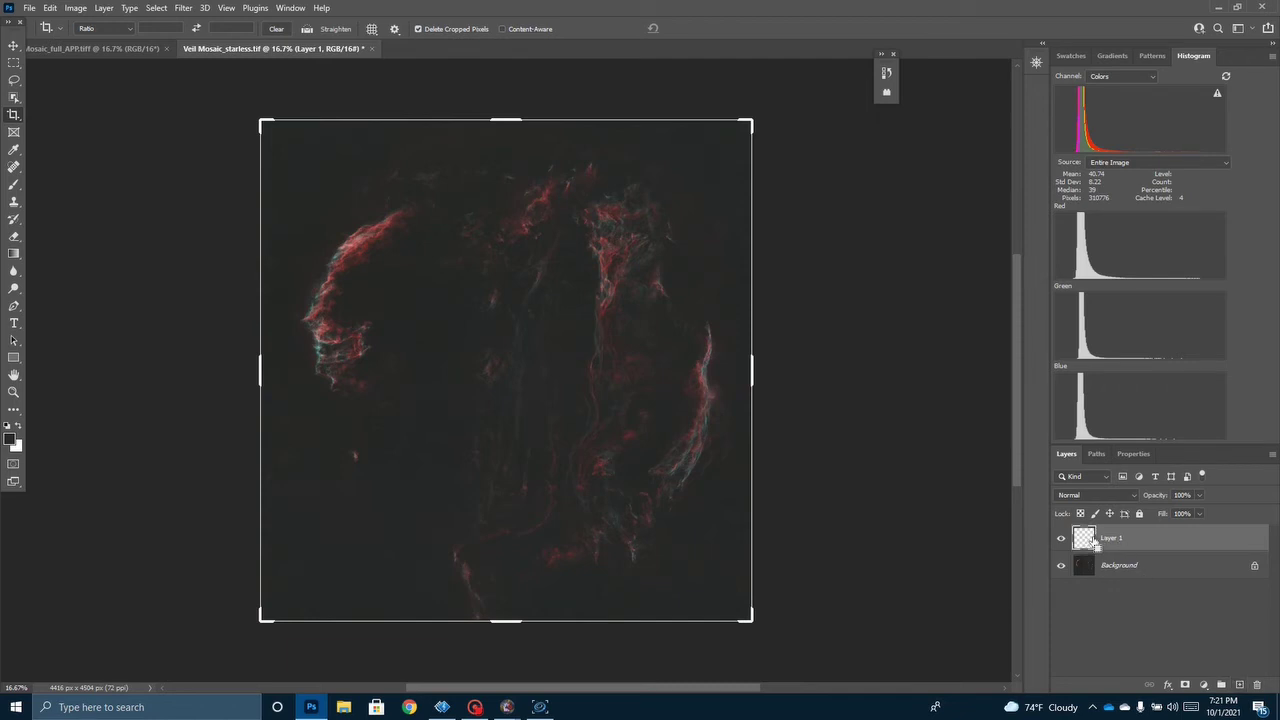
key(ctrl+v)
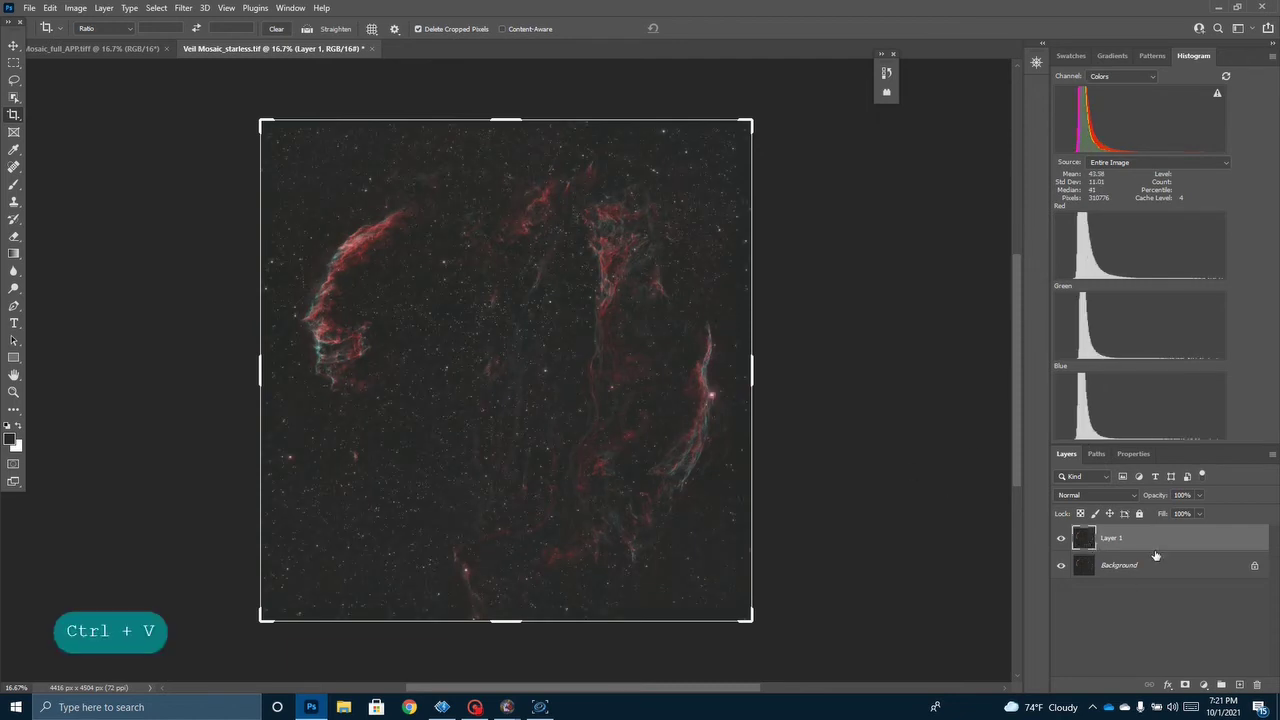
click(1199, 513)
drag(1201, 514, 1163, 587)
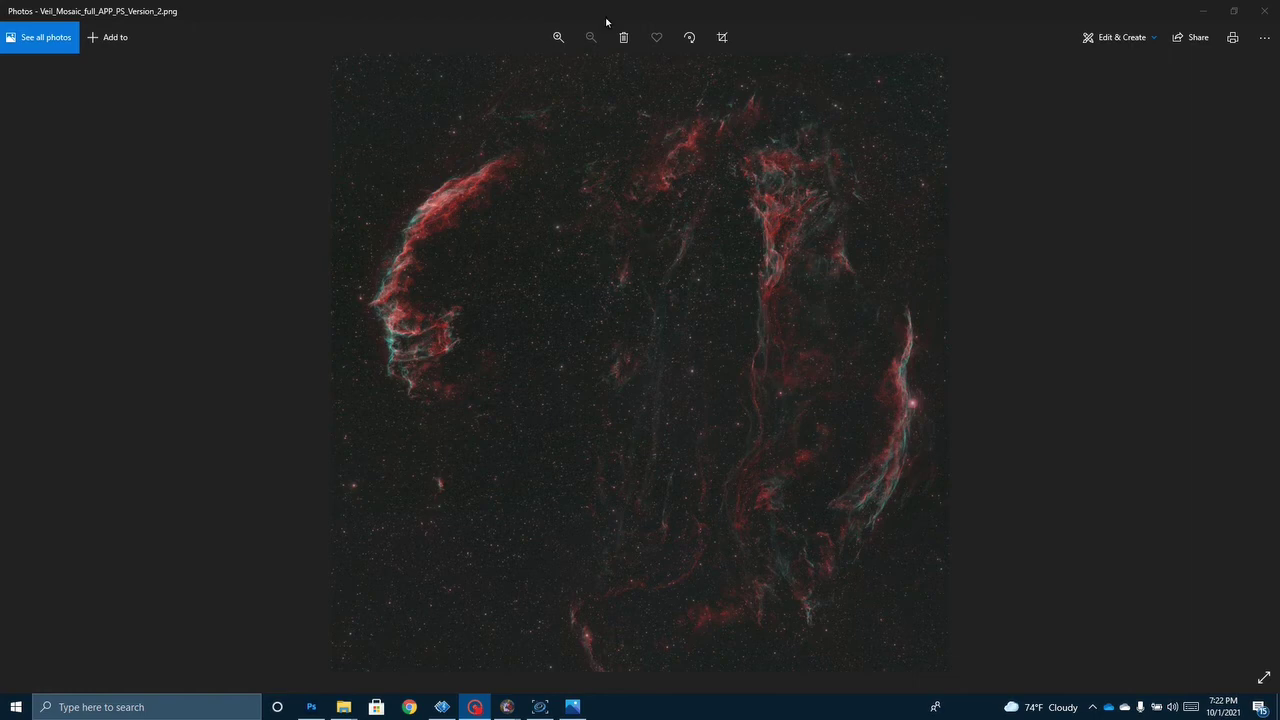
Examine the finished Veil_Mosaic_full_APP_PS_Version_2.png up close, from the upper nebula filaments down through the middle of the mosaic.
click(552, 39)
click(555, 40)
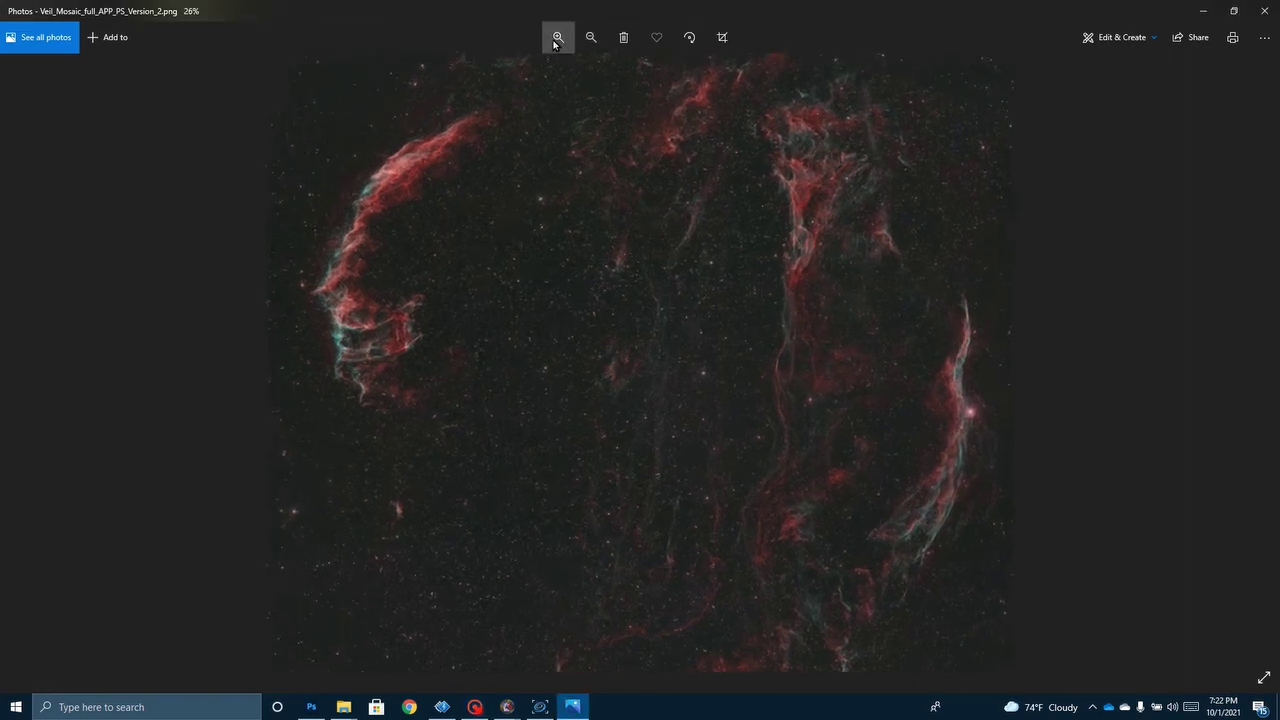
scroll(329, 209, up, 3)
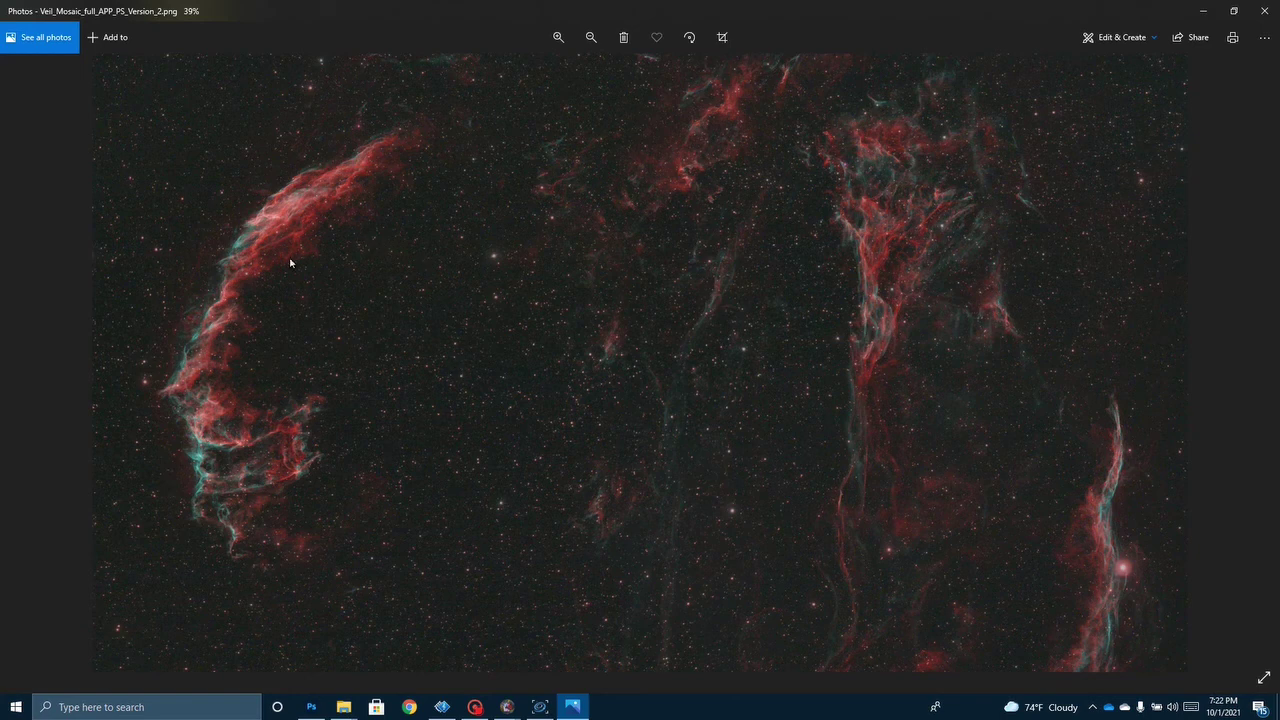
drag(900, 337, 740, 319)
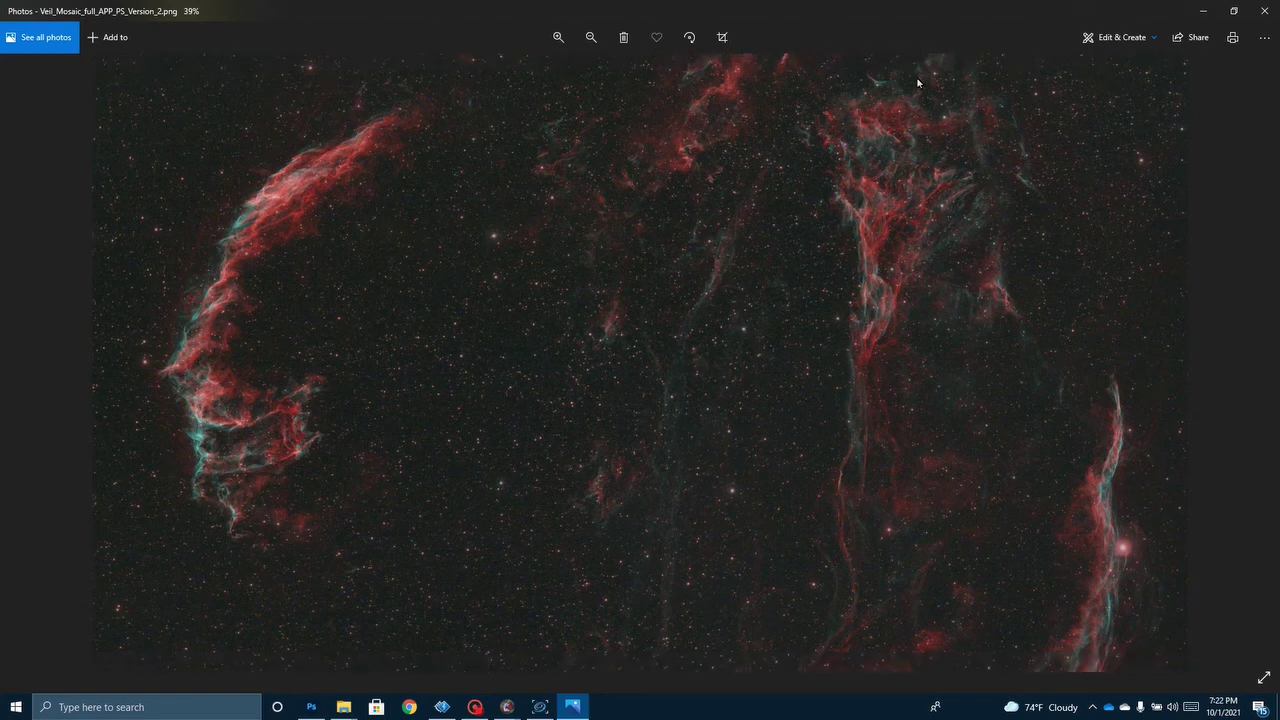
drag(1018, 455, 938, 459)
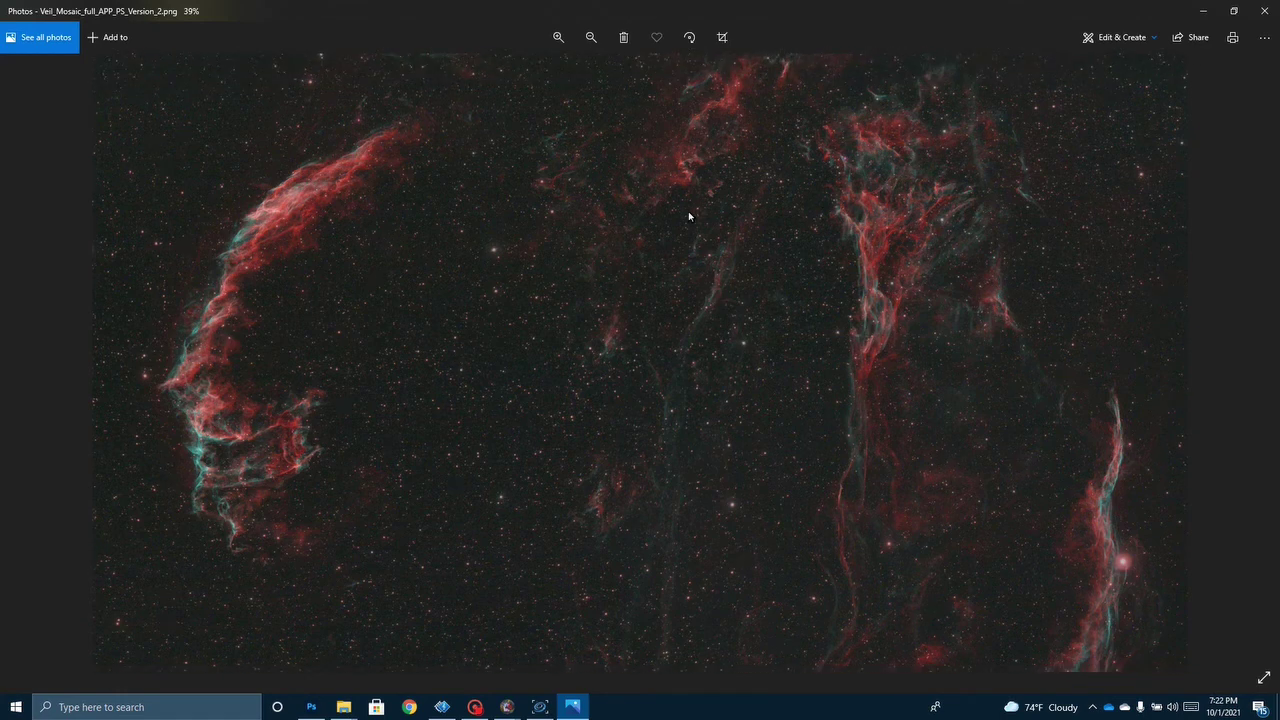
drag(826, 520, 262, 288)
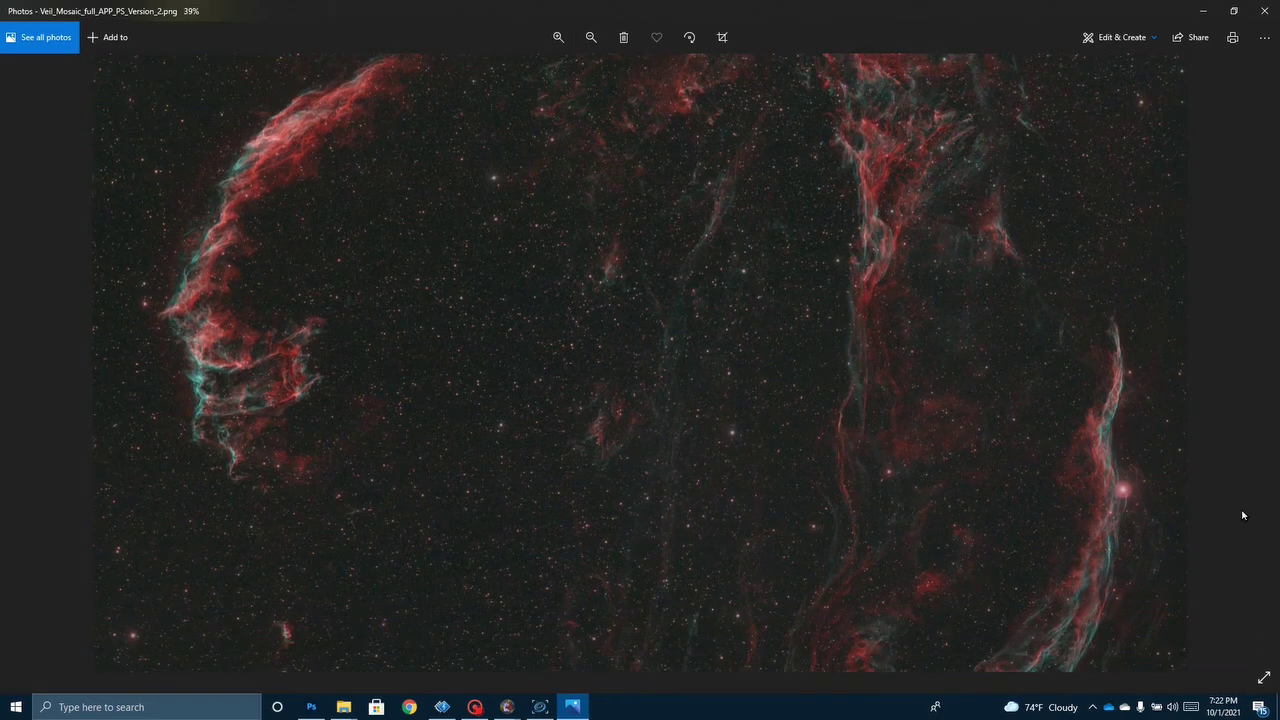
drag(620, 348, 580, 434)
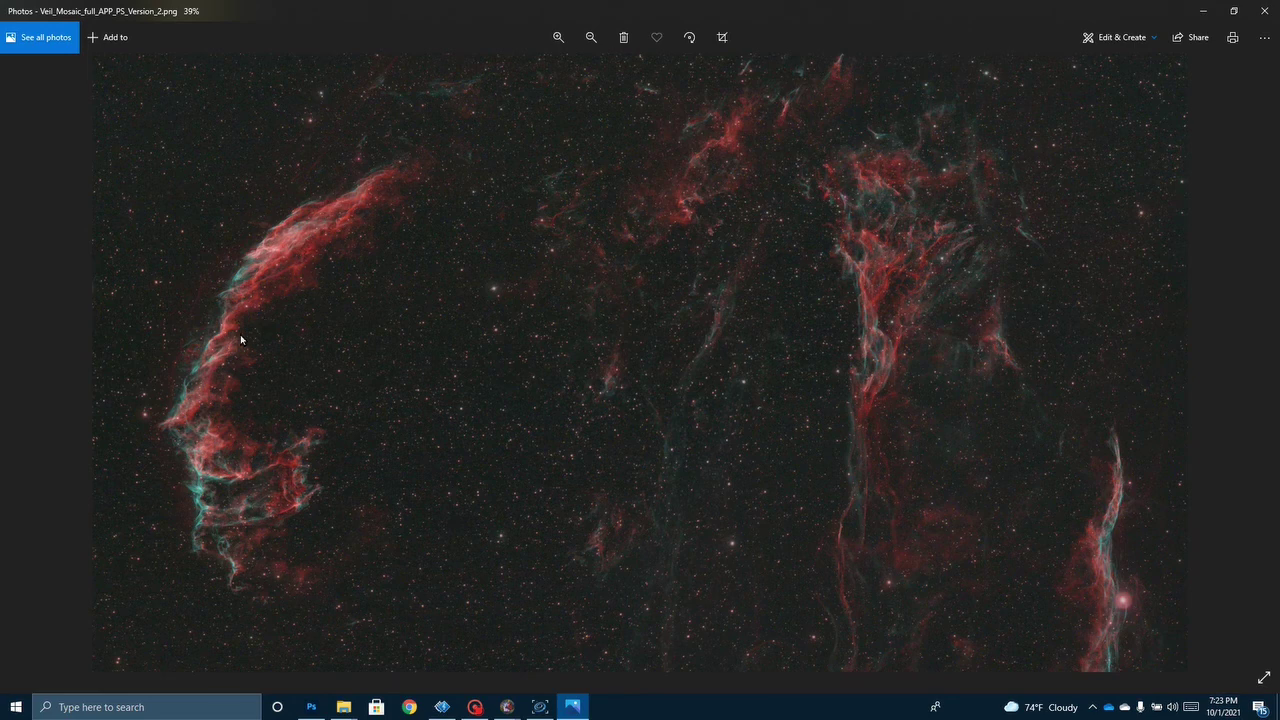
Examine the lower part of the finished mosaic and the western arc around its bright star, ending with the whole image in view.
scroll(400, 449, down, 3)
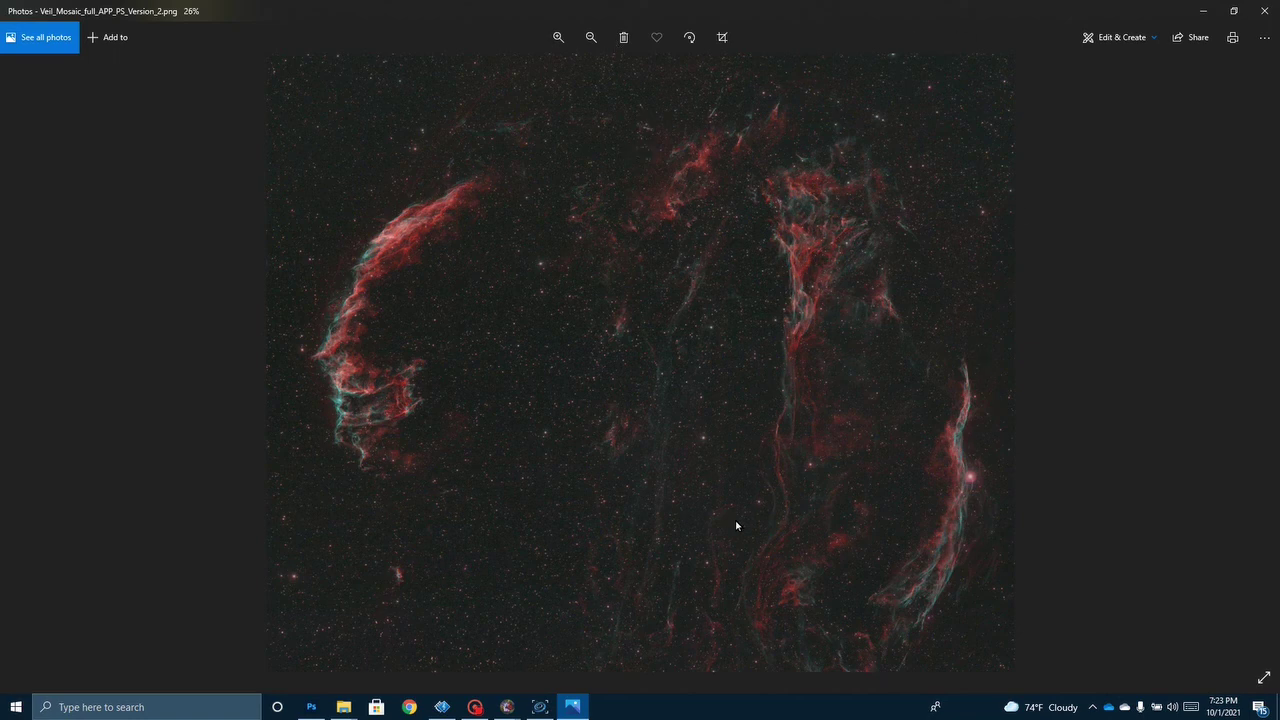
drag(737, 531, 723, 373)
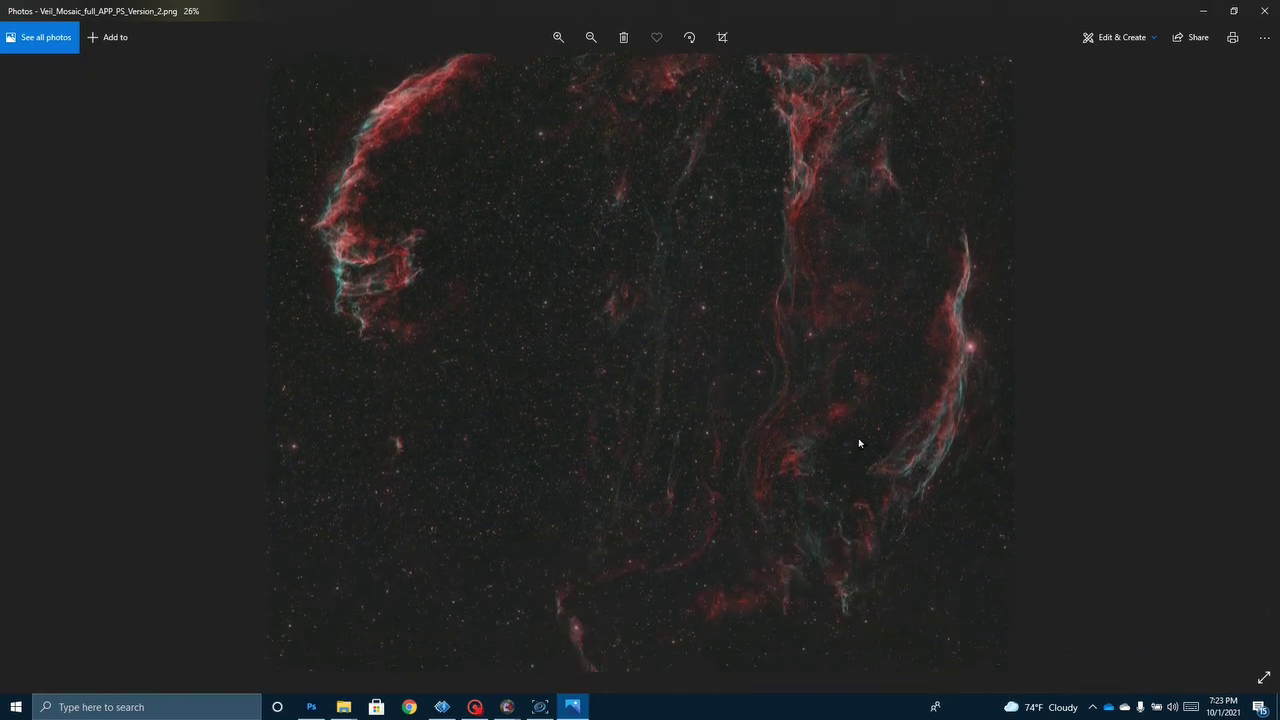
scroll(973, 380, up, 3)
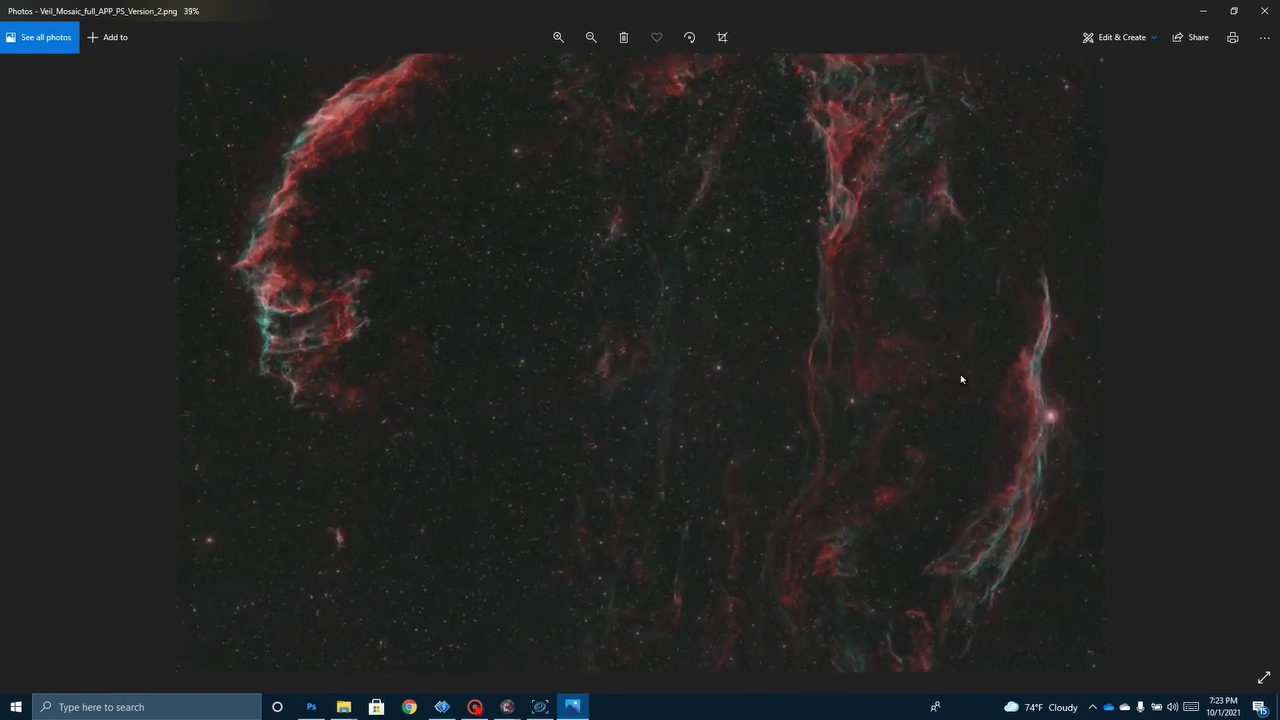
scroll(963, 380, up, 1)
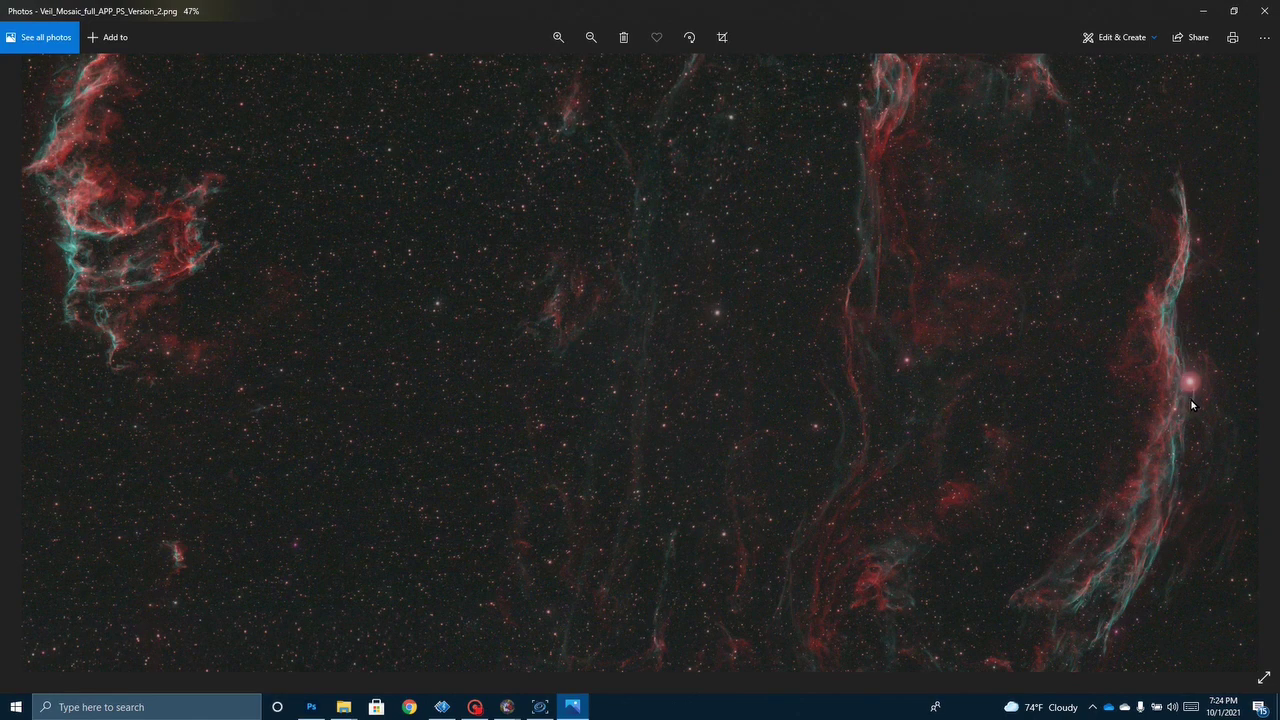
scroll(1178, 399, down, 2)
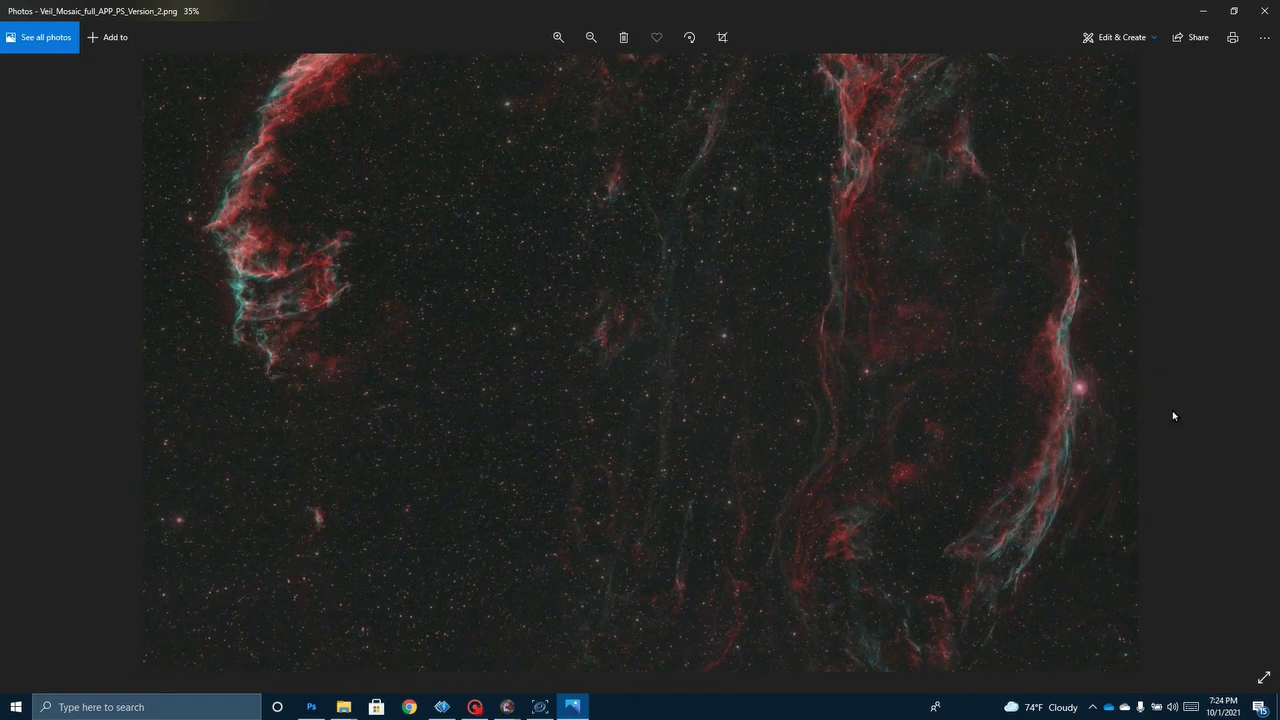
scroll(1175, 414, down, 2)
scroll(1094, 429, down, 1)
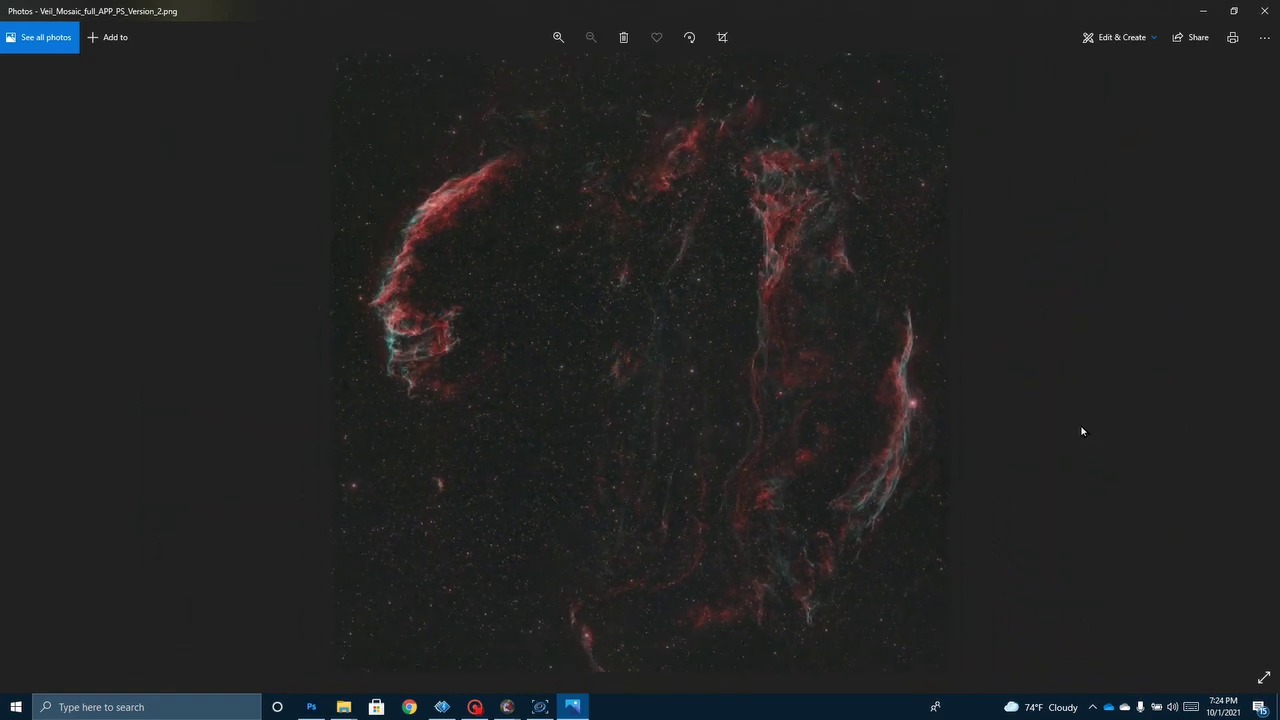